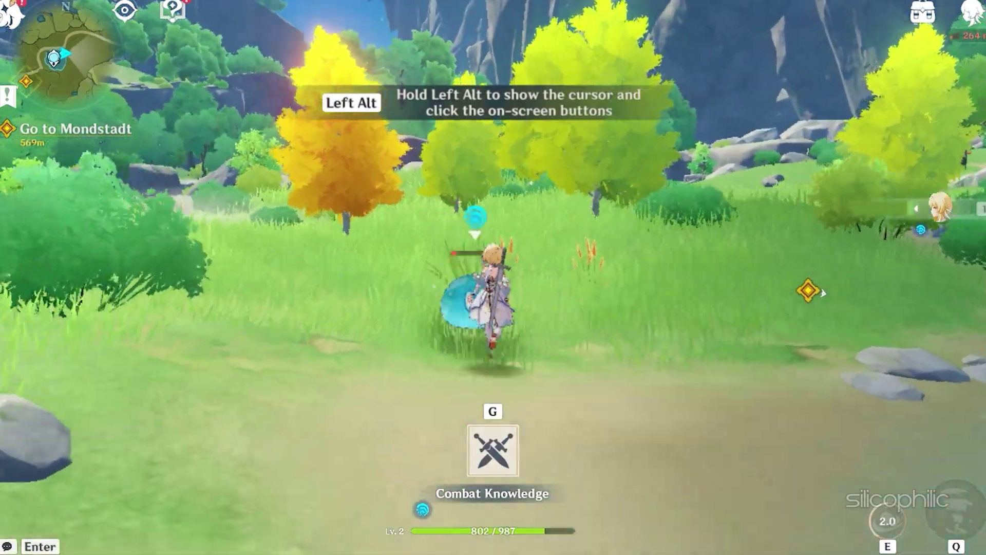
Step: Defeat the slime, run across the meadow and pick up the Slime Condensate drop
click(492, 278)
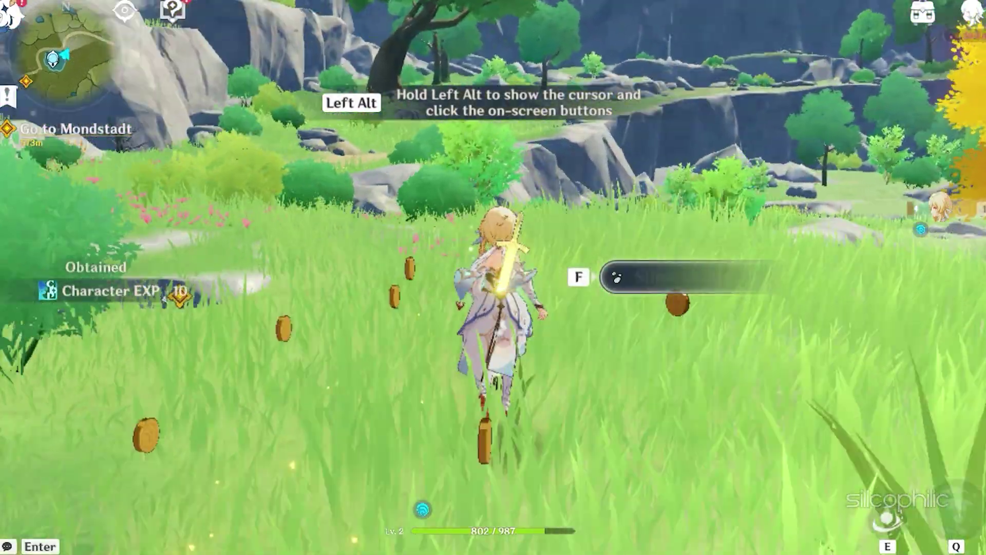
key(w)
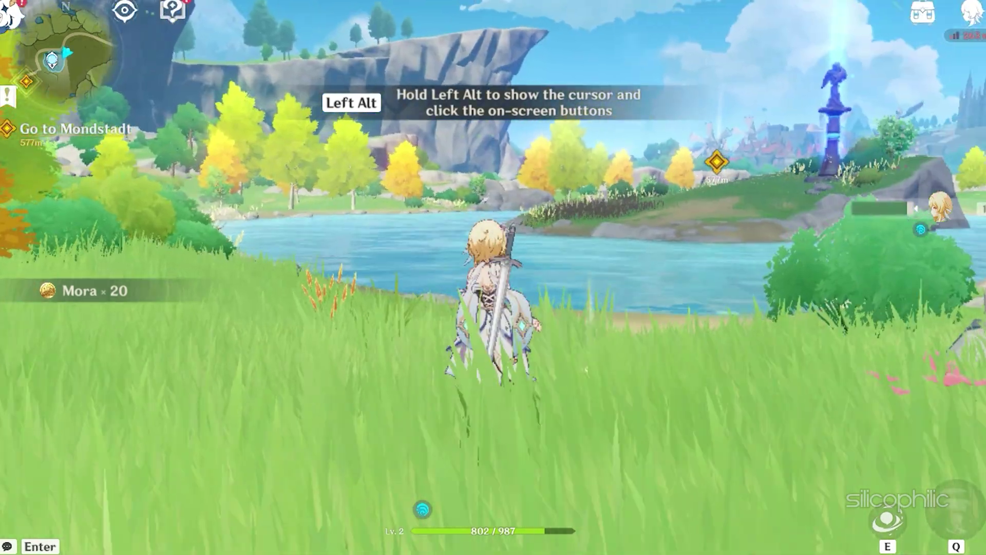
key(f)
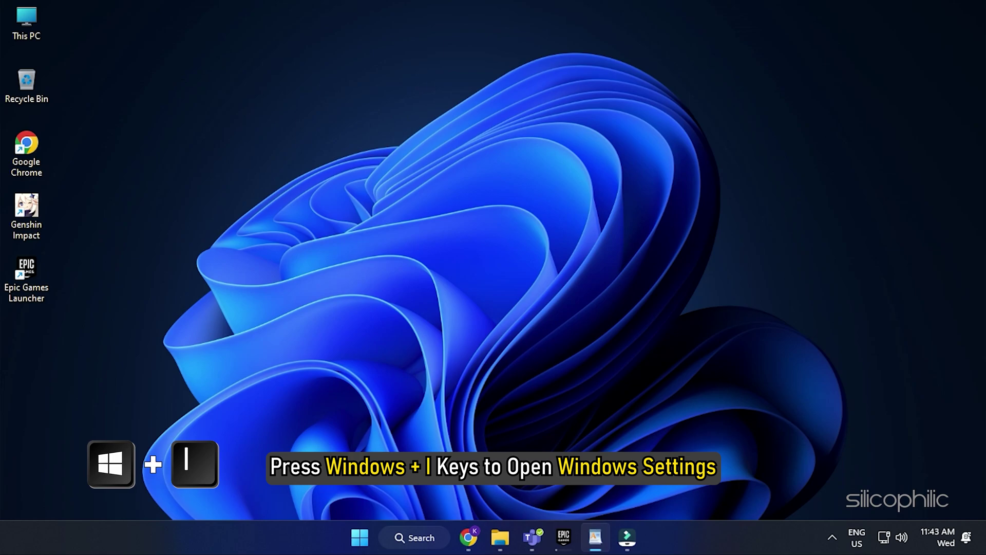
Step: Switch off Defender real-time protection via Privacy & security > Windows Security > Virus & threat protection
key(super+i)
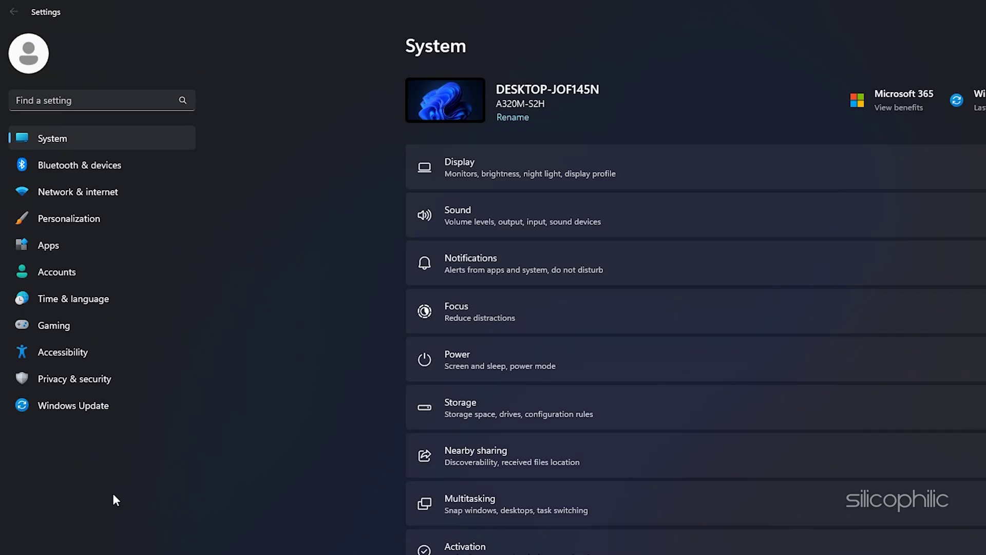
click(125, 379)
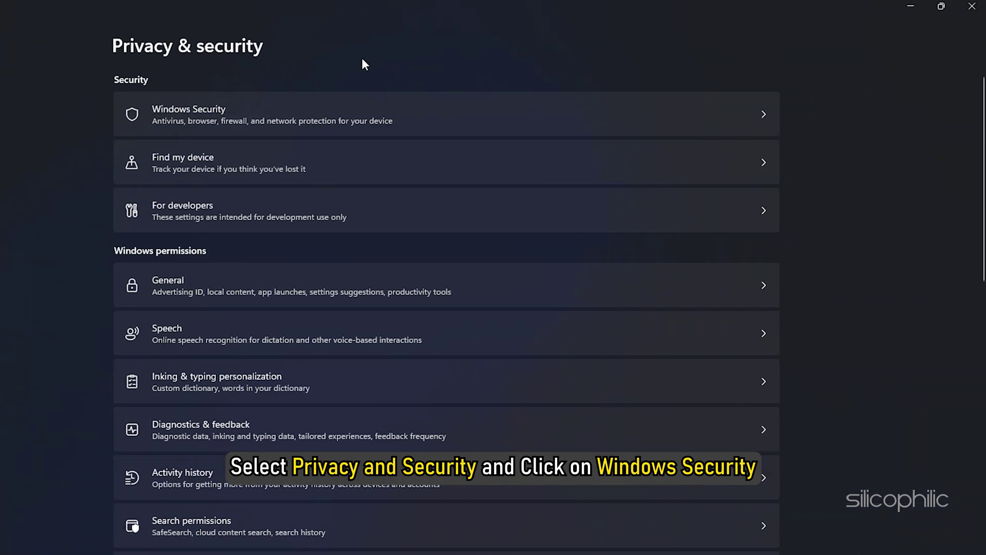
click(416, 118)
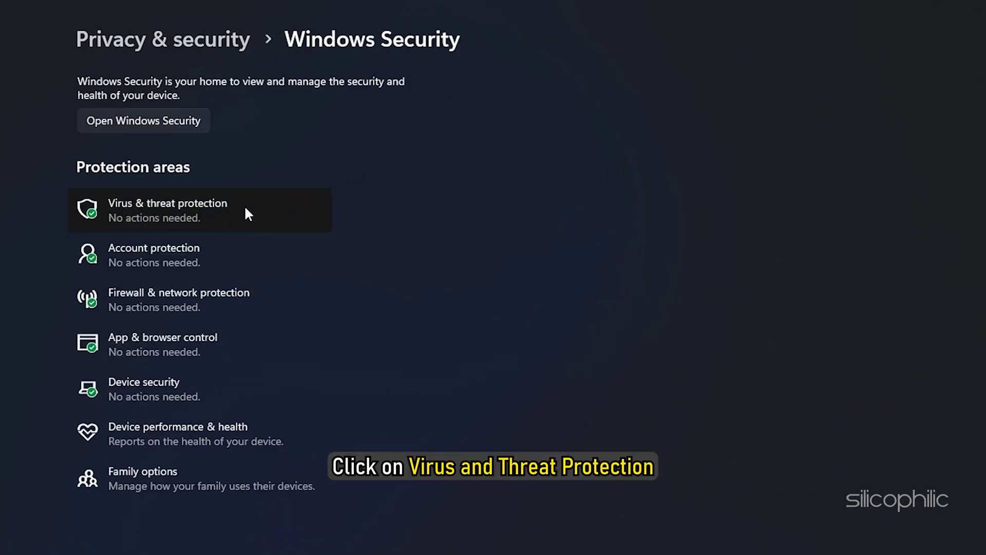
click(245, 208)
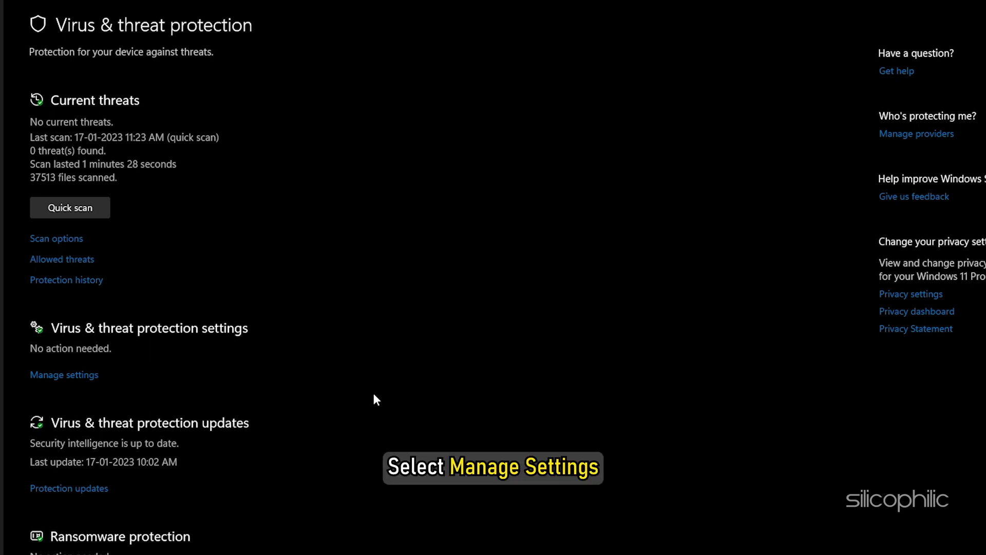
click(67, 379)
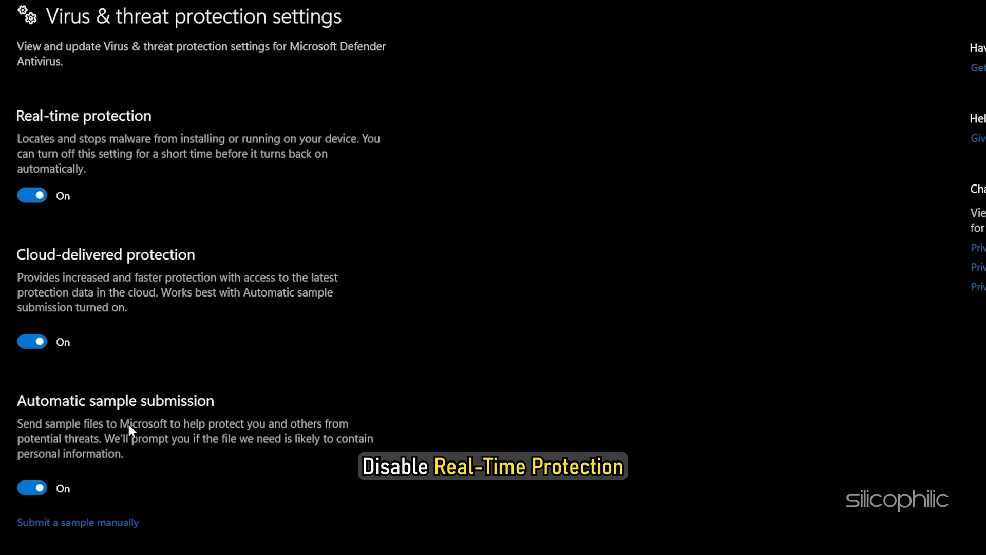
click(28, 195)
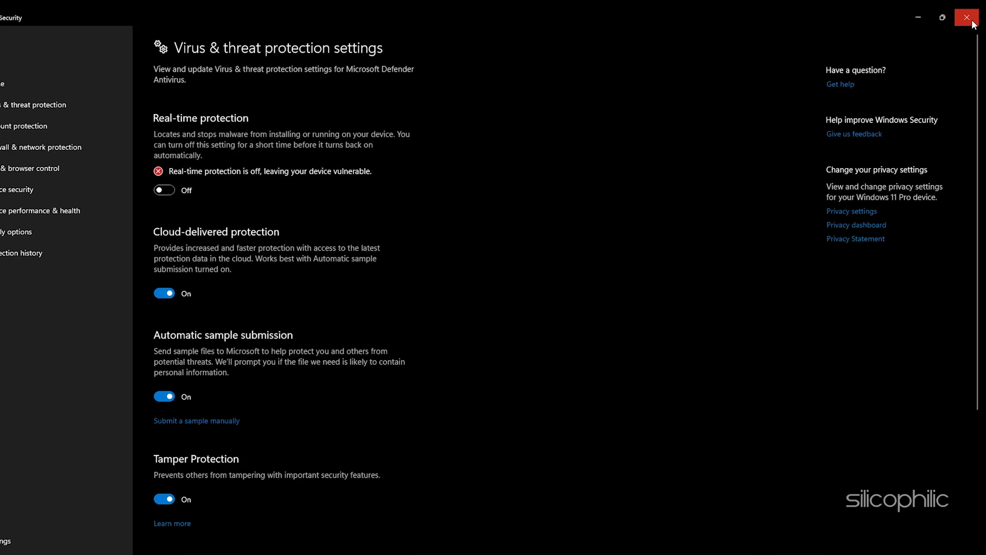
Step: Close Windows Security and turn Windows Defender Firewall off for private and public networks
click(972, 24)
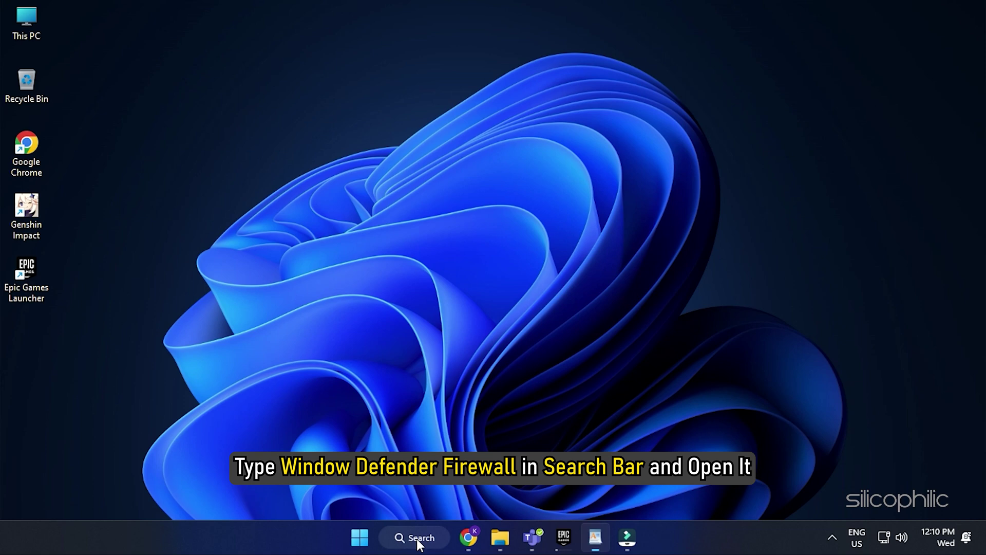
click(417, 538)
text(windows defender Firewall)
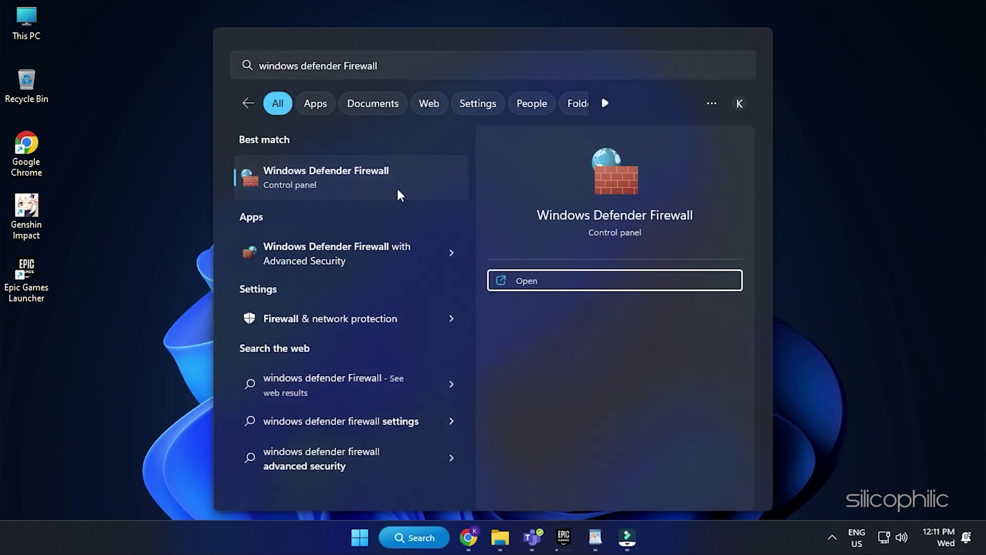
click(399, 193)
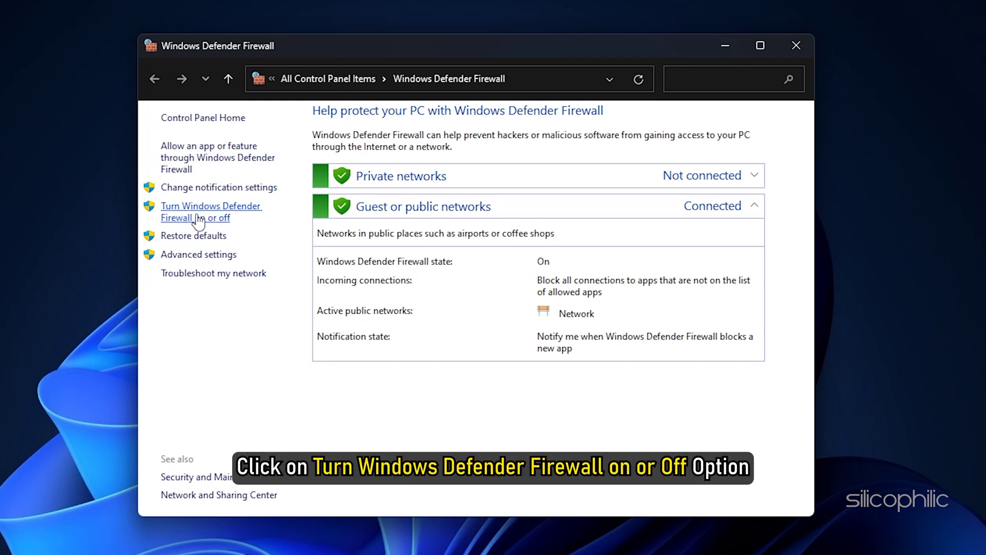
click(193, 219)
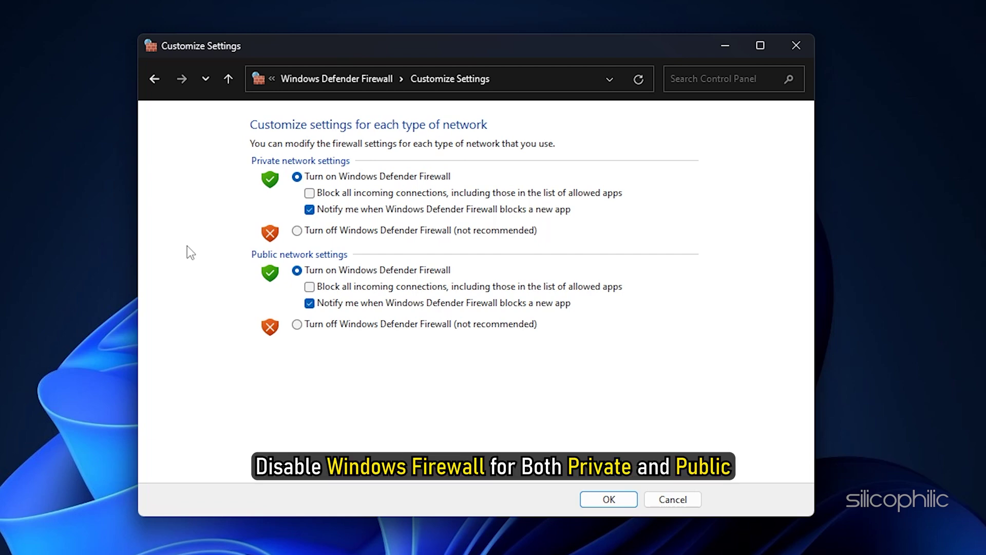
click(298, 230)
click(297, 324)
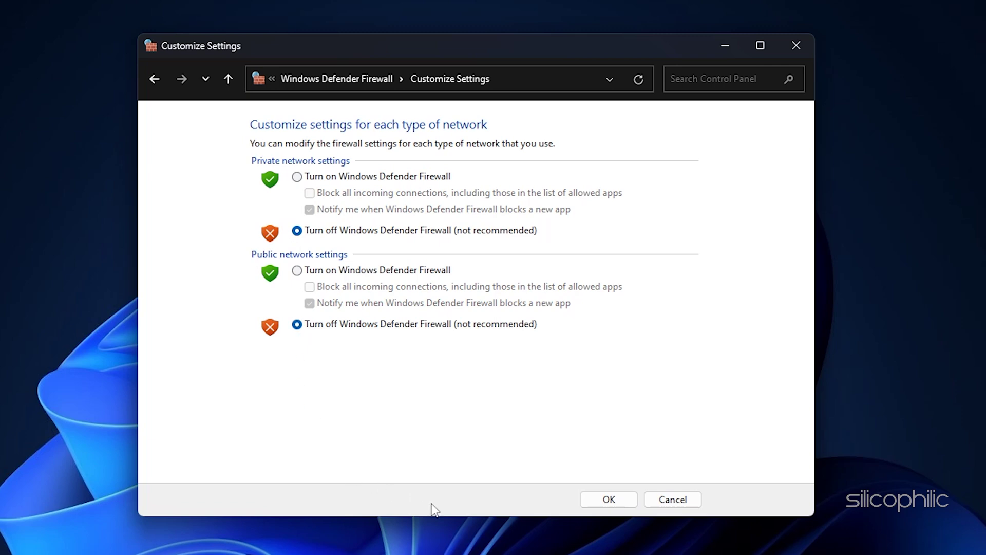
click(597, 505)
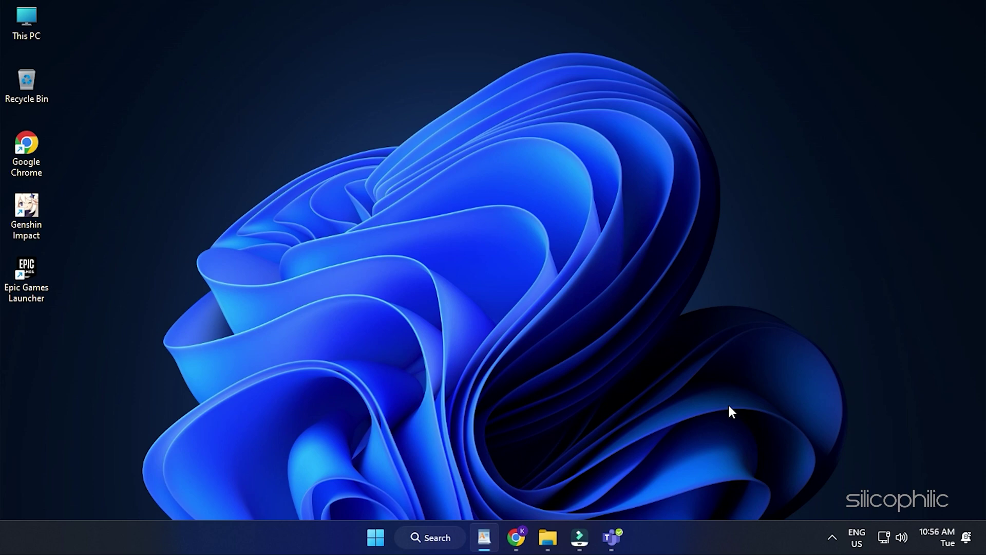
Step: Launch GeForce Experience from the NVIDIA tray icon, then close it
click(832, 536)
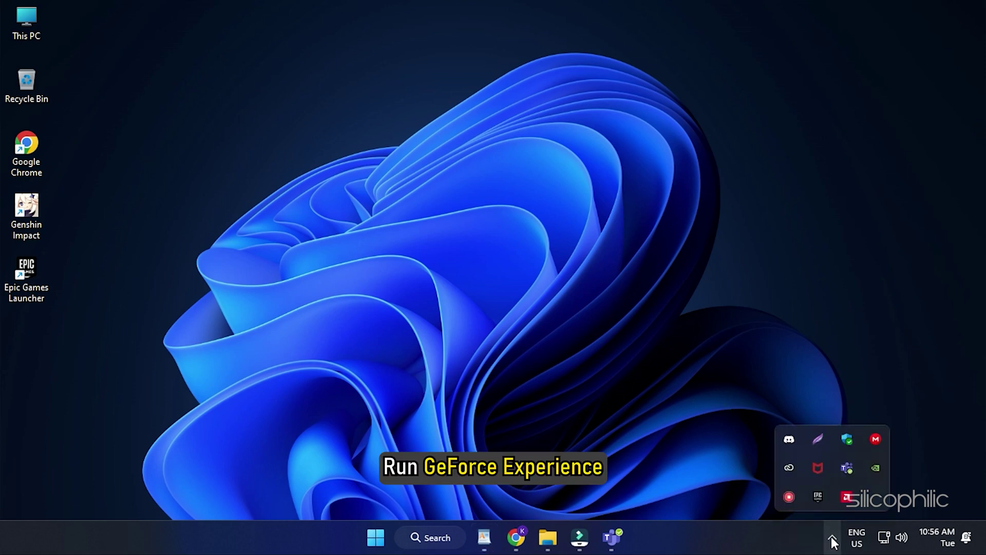
right_click(873, 468)
click(884, 437)
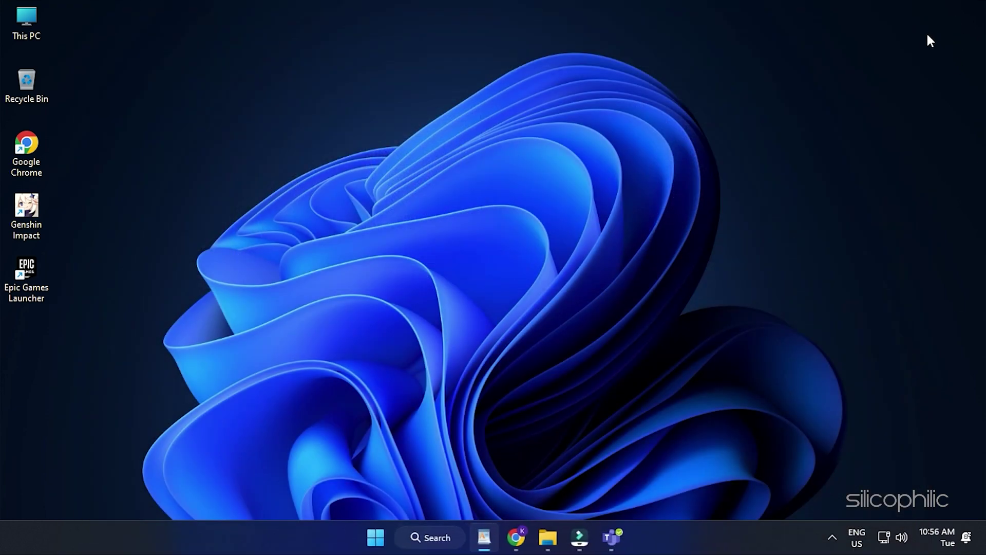
click(534, 545)
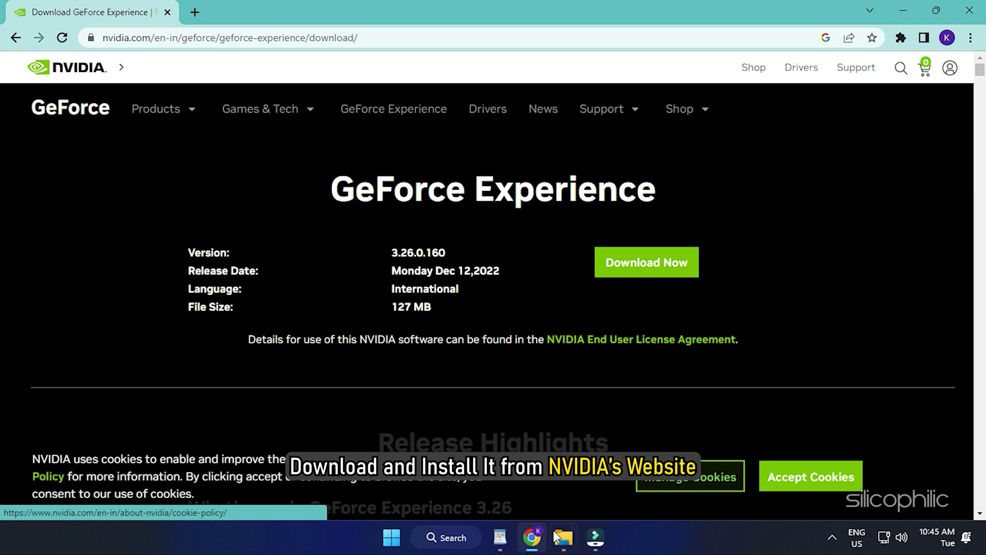
Step: Download and run the GeForce Experience installer, then minimize Chrome
click(647, 262)
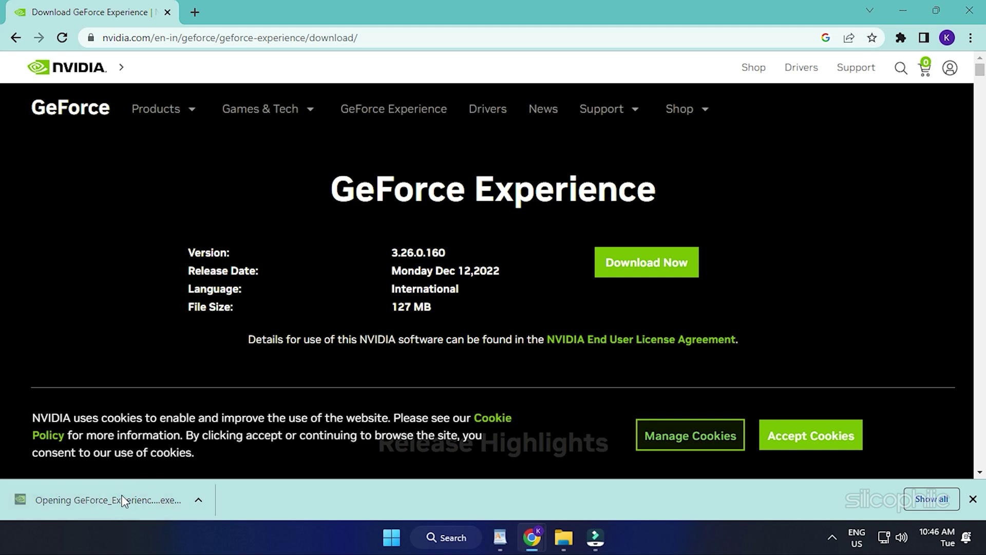
click(461, 392)
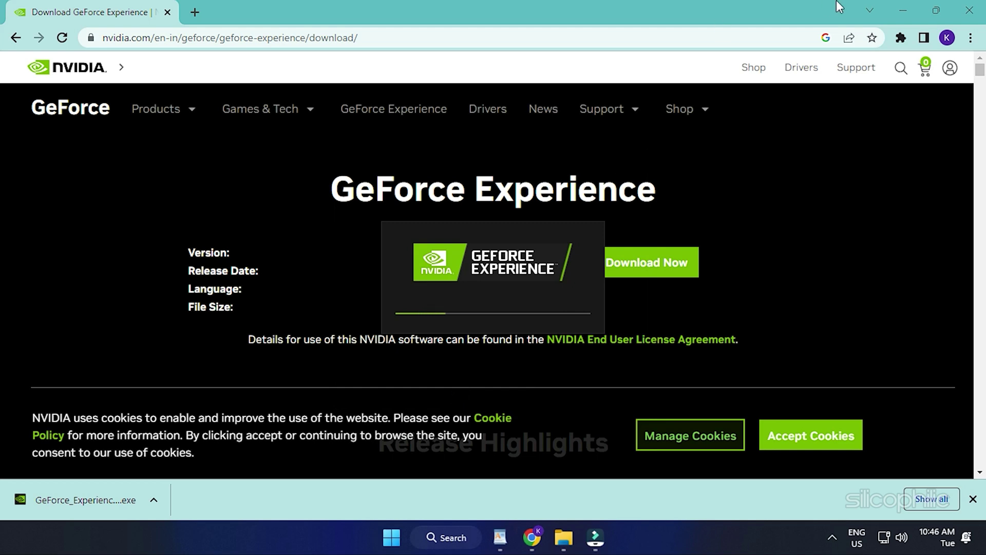
click(895, 2)
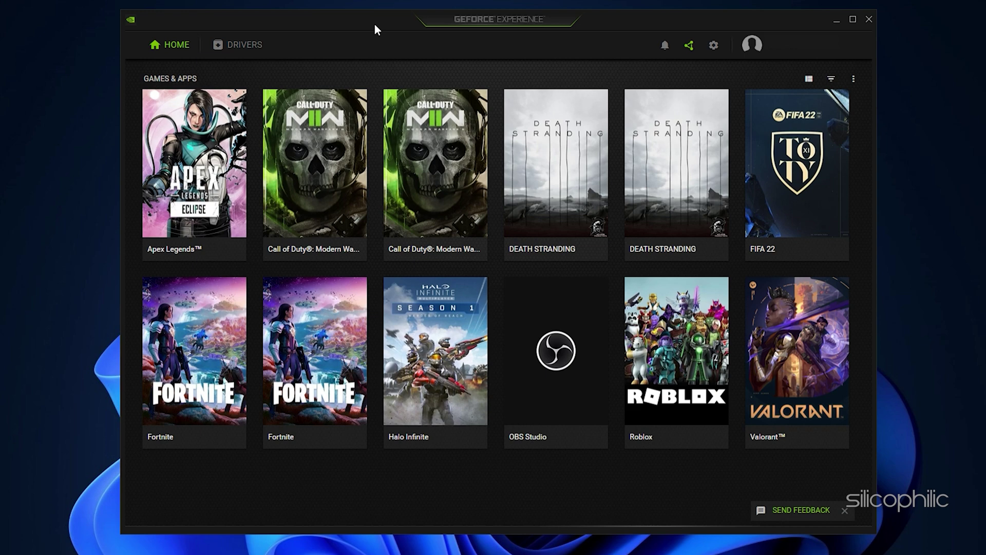
Step: Check for driver updates, confirming Game Ready Driver 528.02 is installed, and close GeForce Experience
click(238, 45)
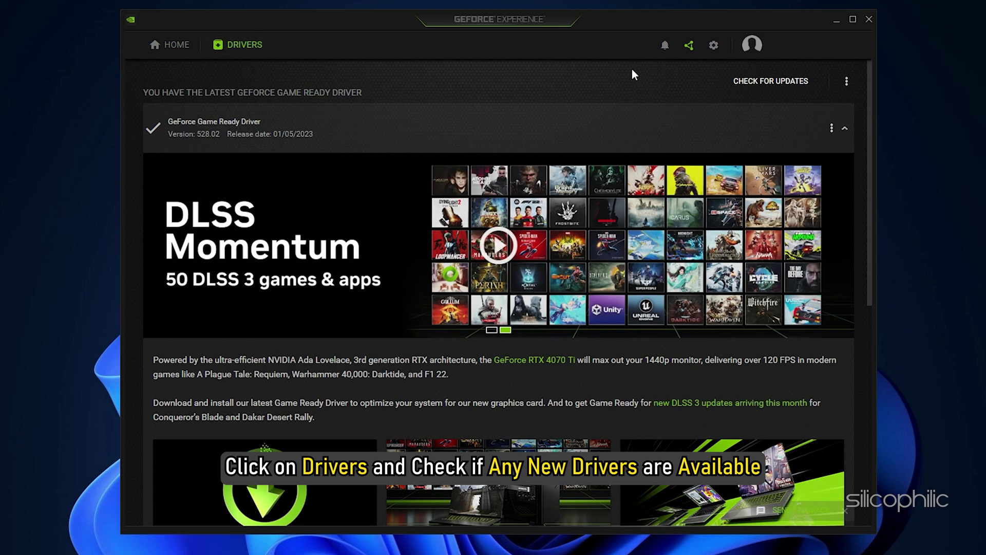
click(809, 84)
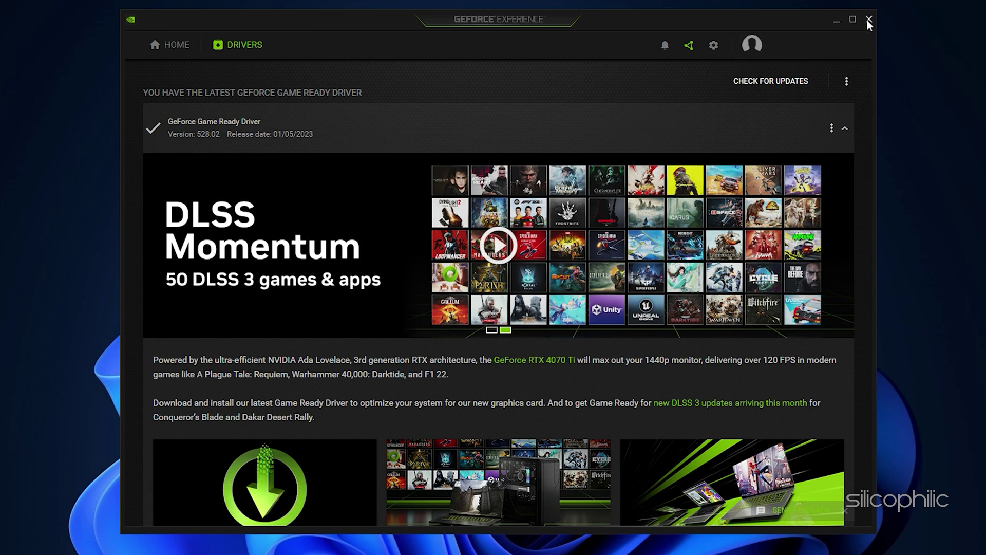
click(868, 19)
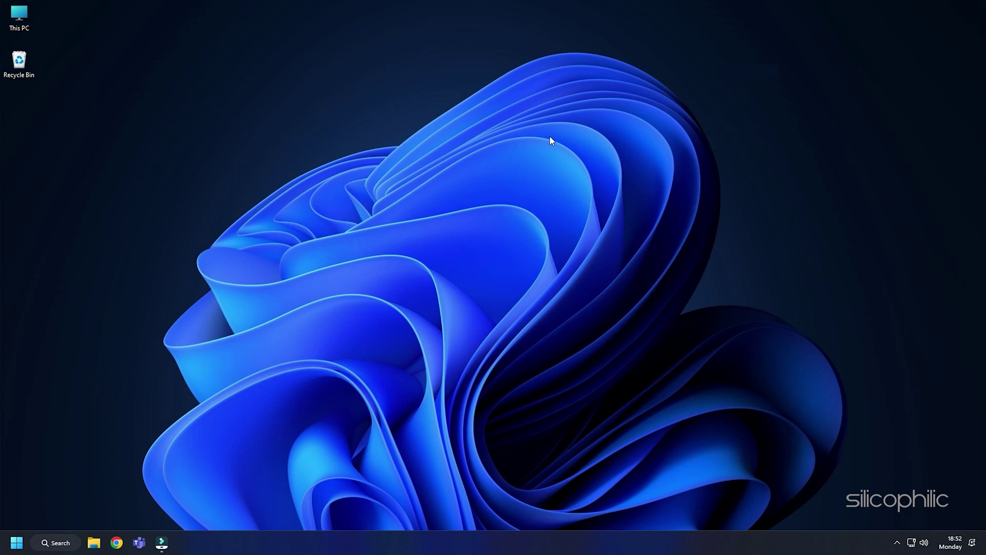
Step: Open AMD Software from the desktop menu, confirm driver 22.11.2 is up to date, and close it
right_click(343, 79)
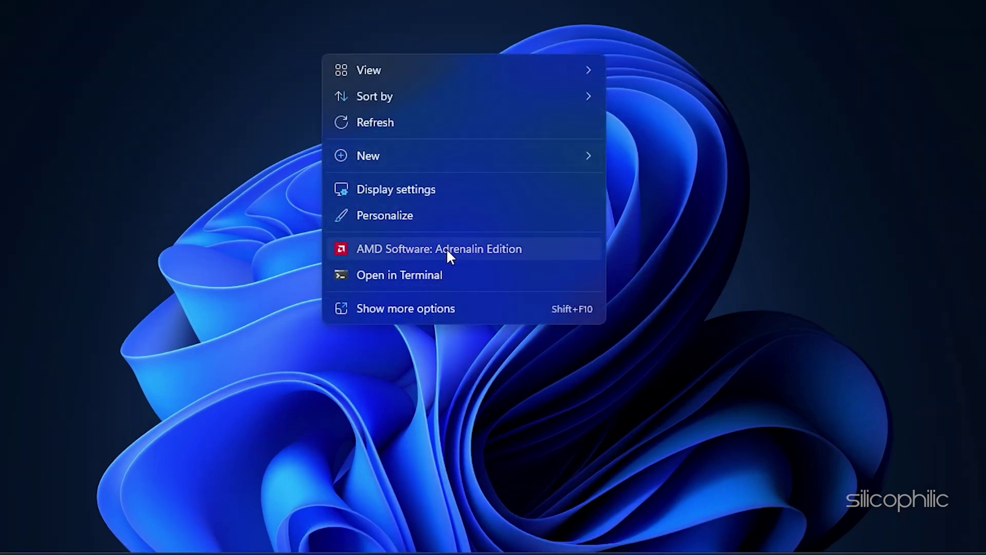
click(445, 248)
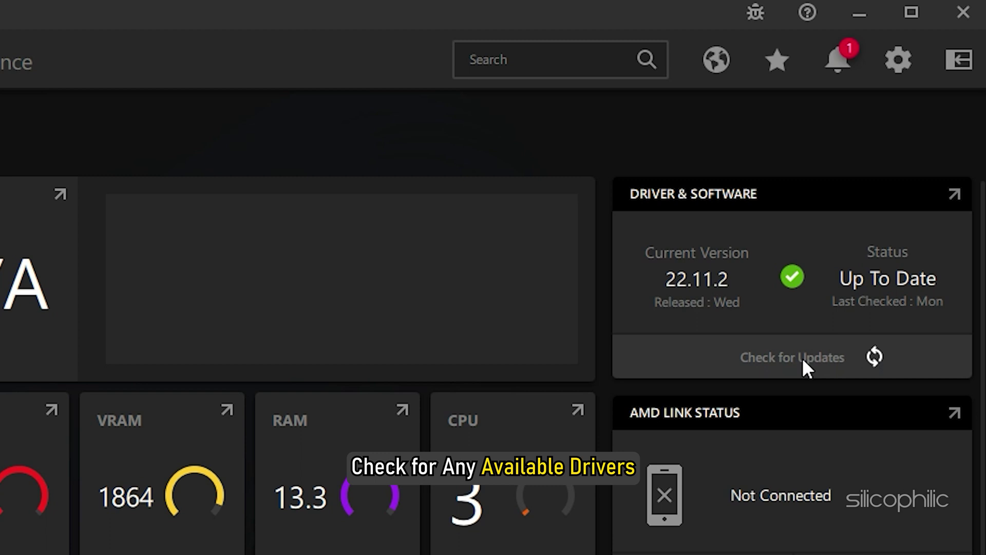
click(881, 359)
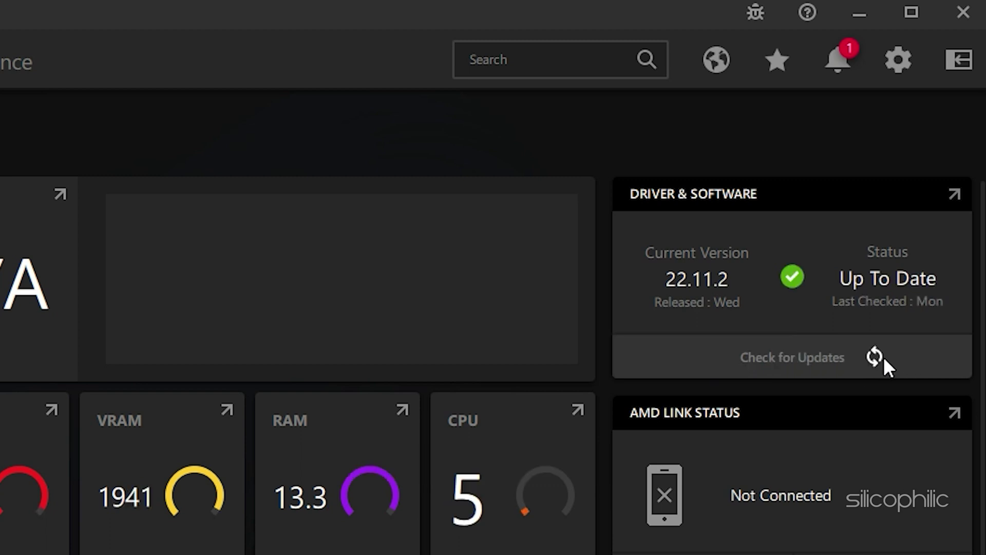
click(963, 12)
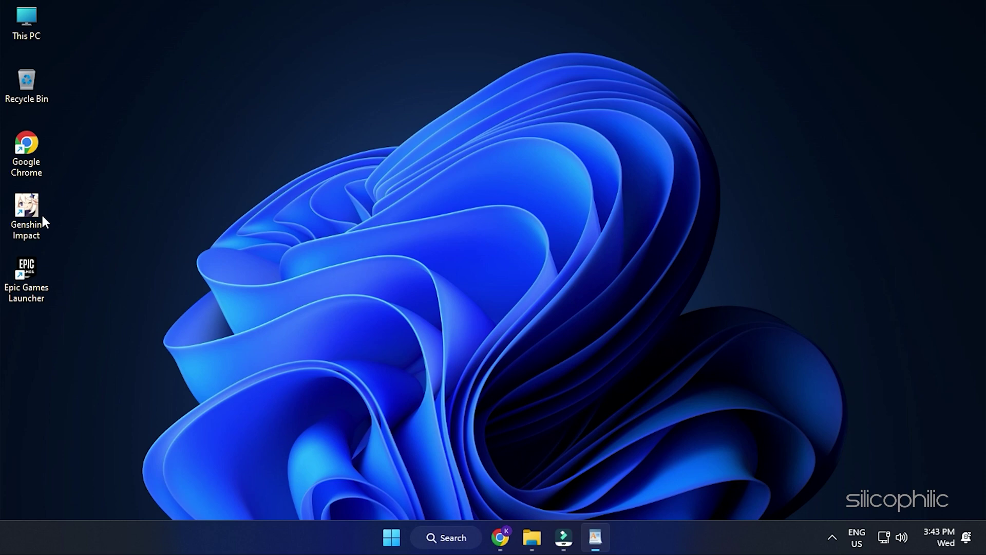
Step: In launcher.exe's Compatibility tab, disable fullscreen optimizations and enable Run as administrator
right_click(33, 218)
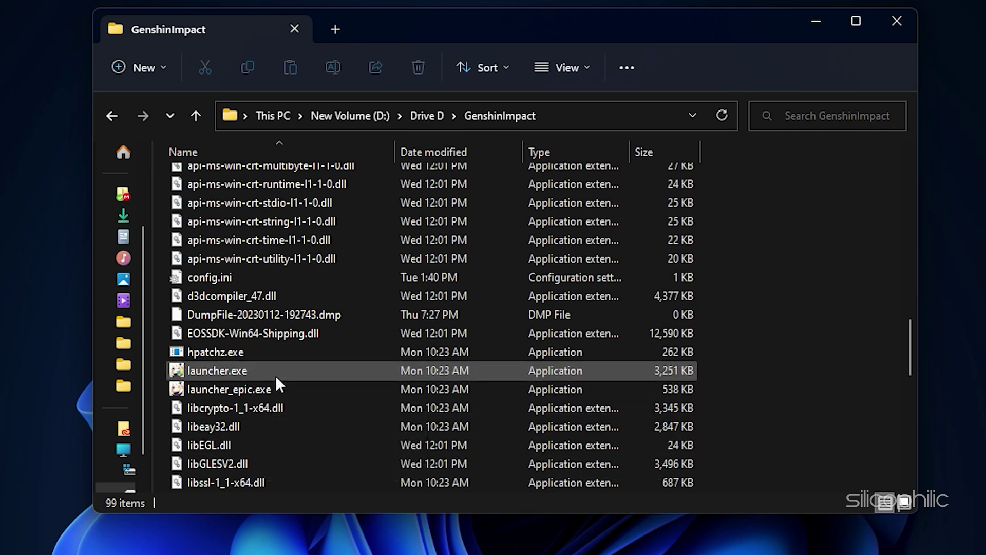
right_click(210, 374)
click(276, 325)
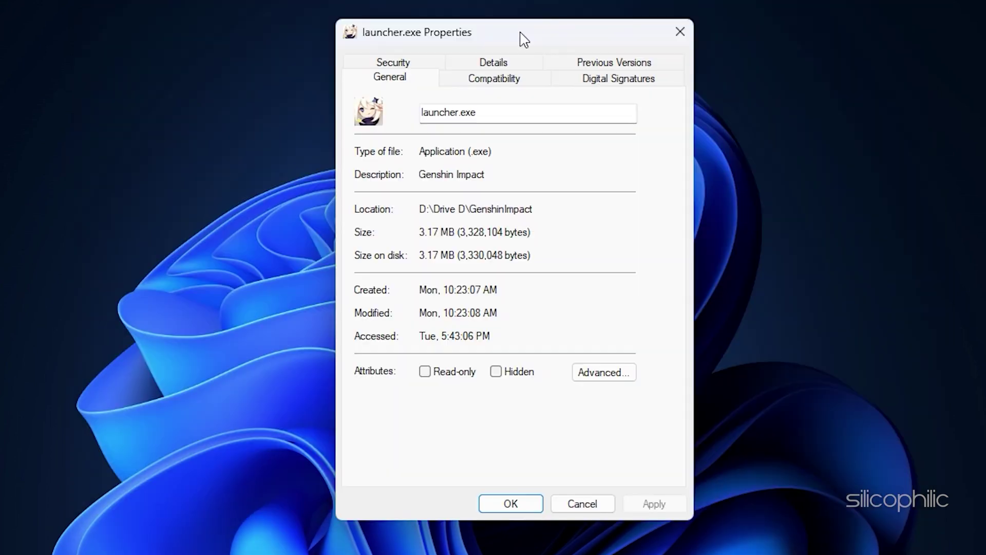
click(501, 80)
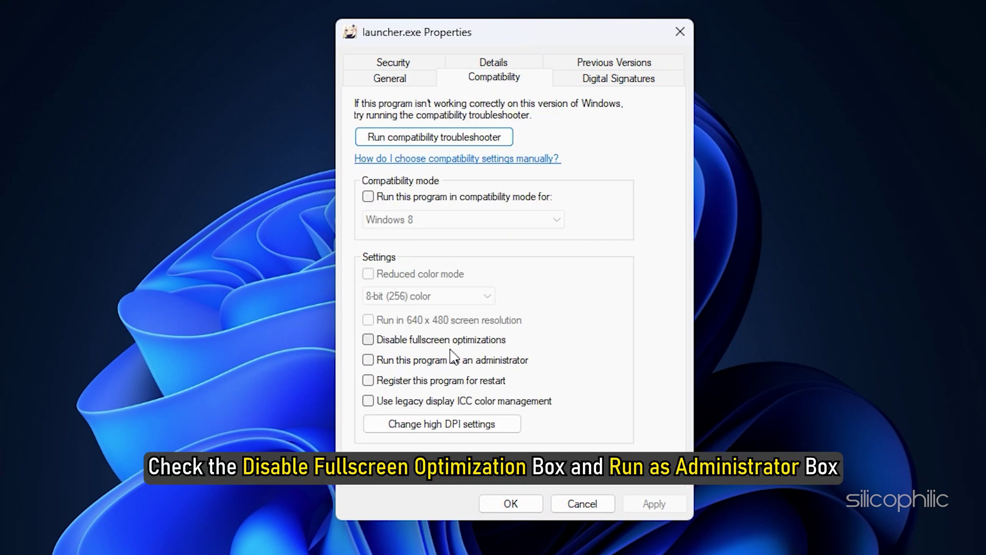
click(367, 339)
click(369, 360)
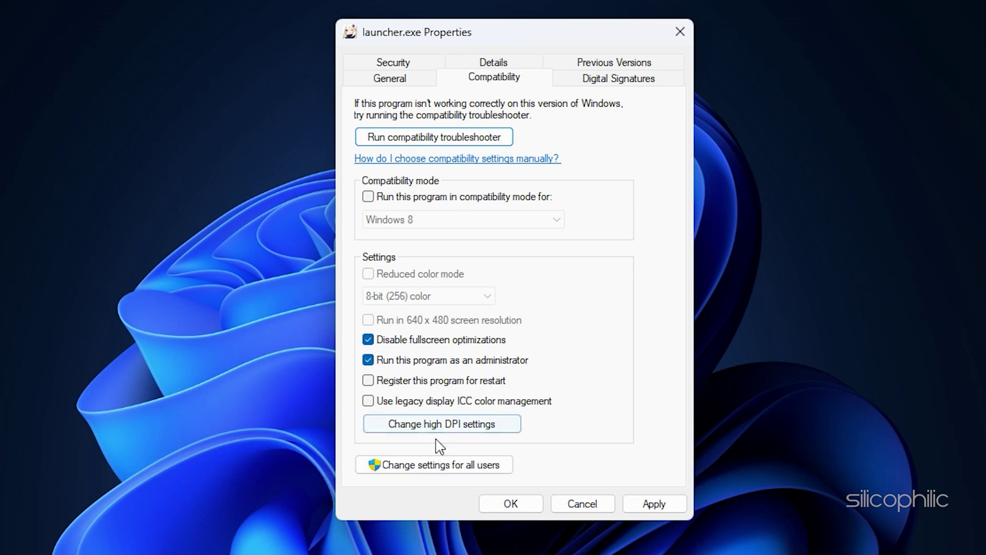
Step: Override high DPI scaling to be performed by System, then apply and close the properties
click(462, 430)
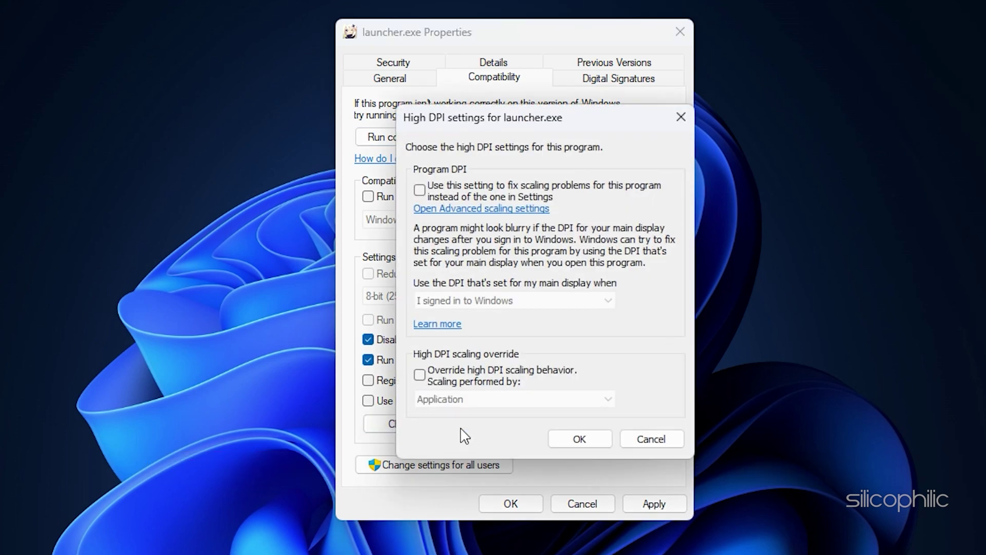
click(420, 375)
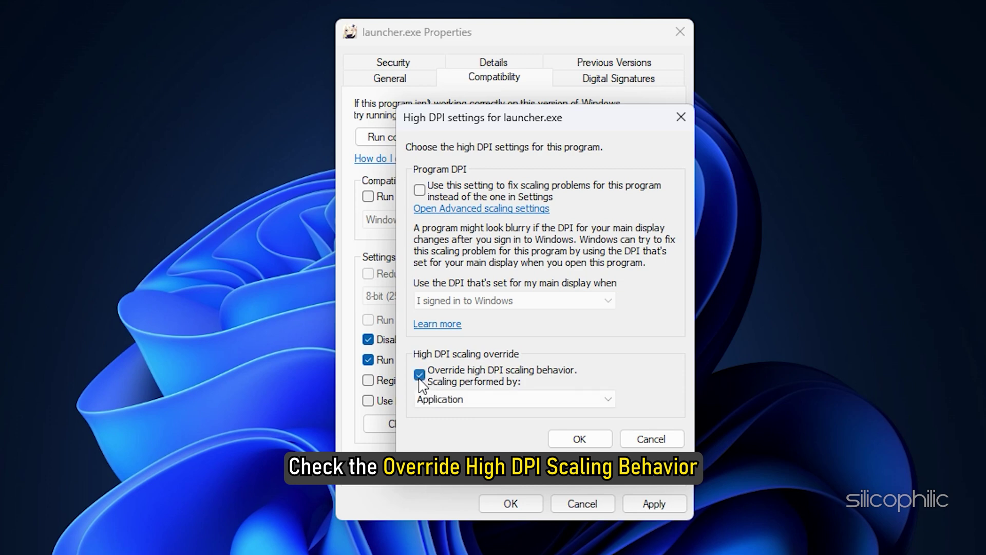
click(606, 405)
click(578, 423)
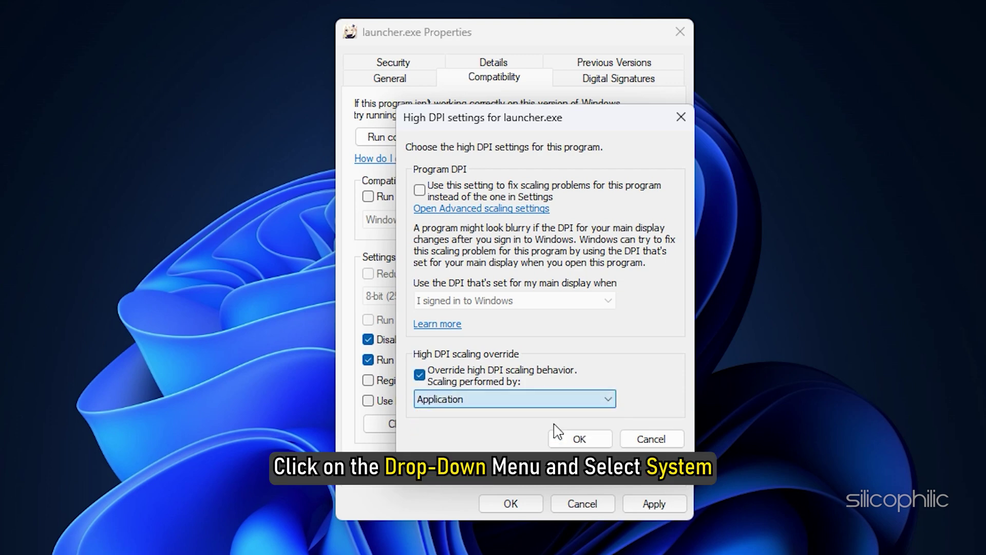
click(579, 435)
click(653, 502)
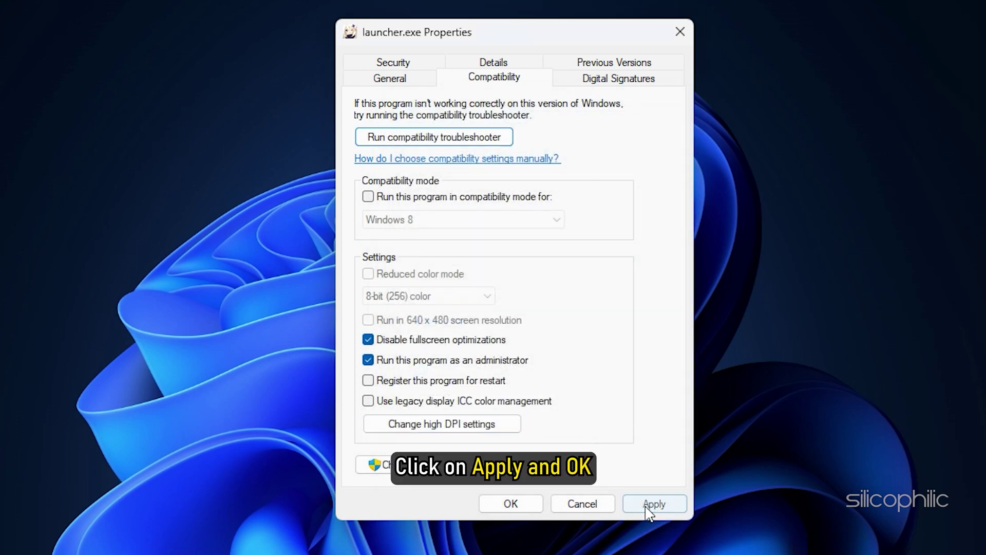
click(503, 509)
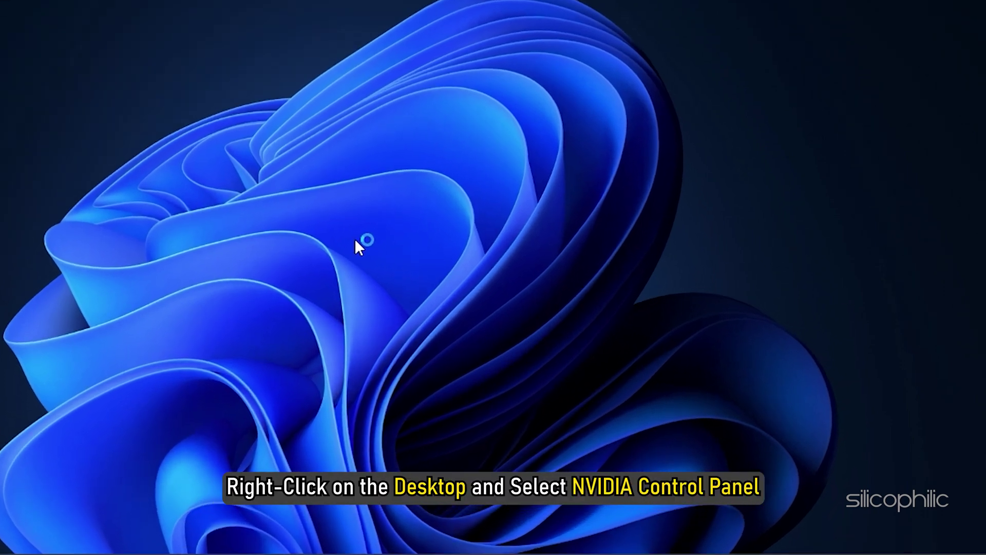
Step: Open NVIDIA Control Panel to the Program Settings tab of Manage 3D settings
right_click(459, 269)
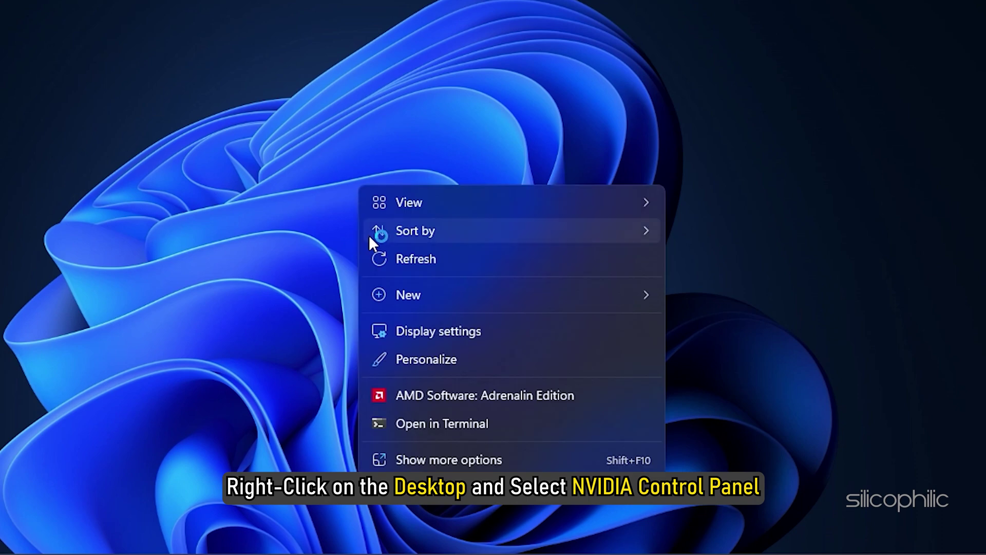
click(451, 457)
click(534, 372)
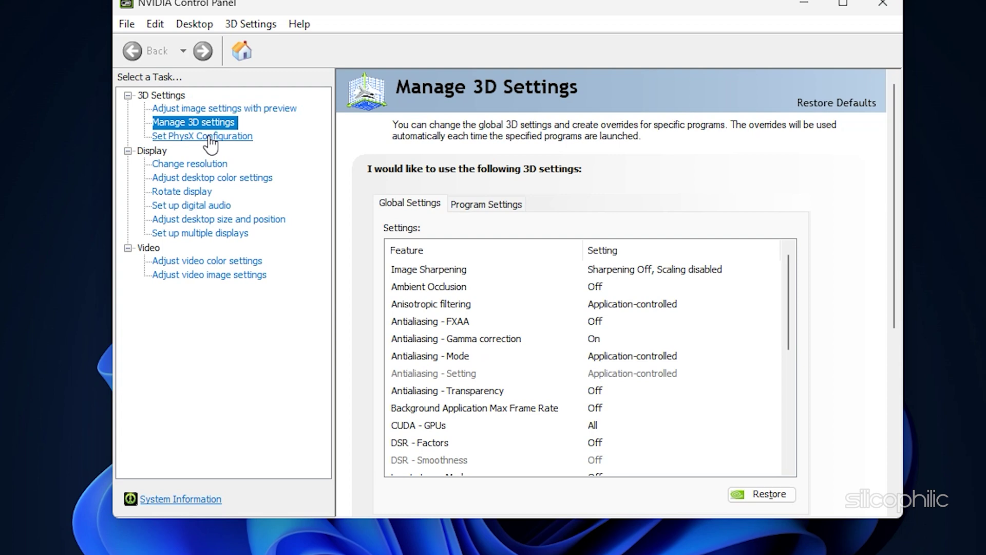
click(212, 123)
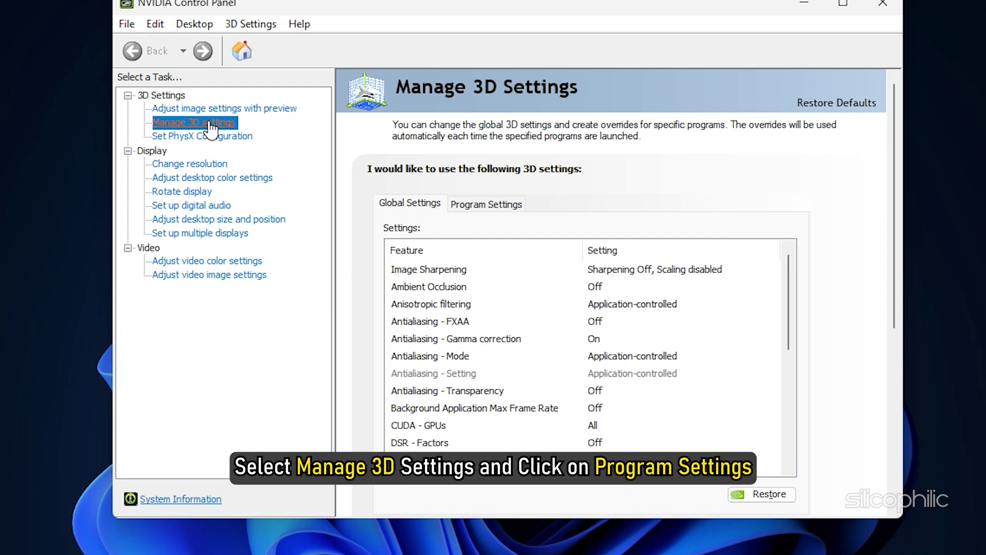
click(486, 204)
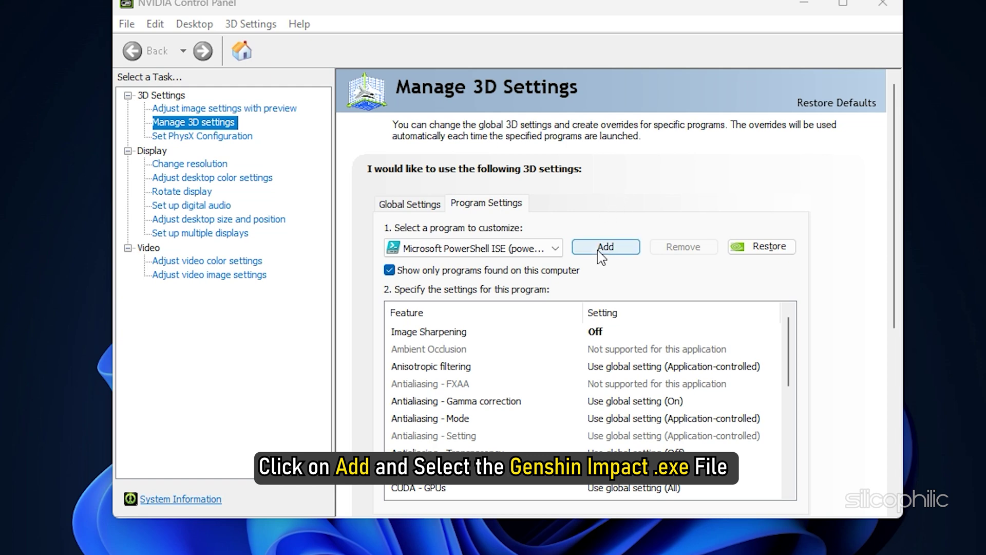
Step: Browse to GenshinImpact.exe in the game folder and add it as a program
click(601, 249)
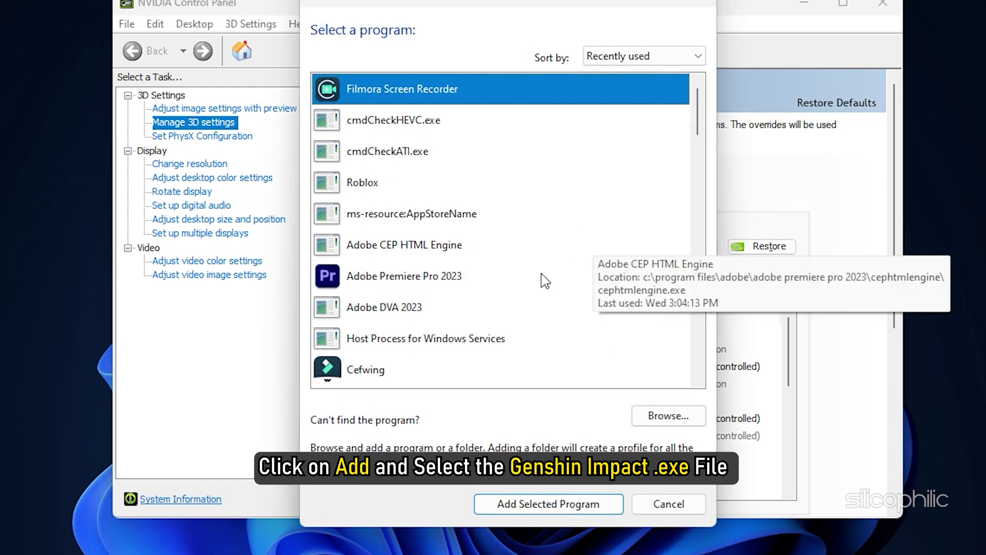
scroll(514, 267, down, 5)
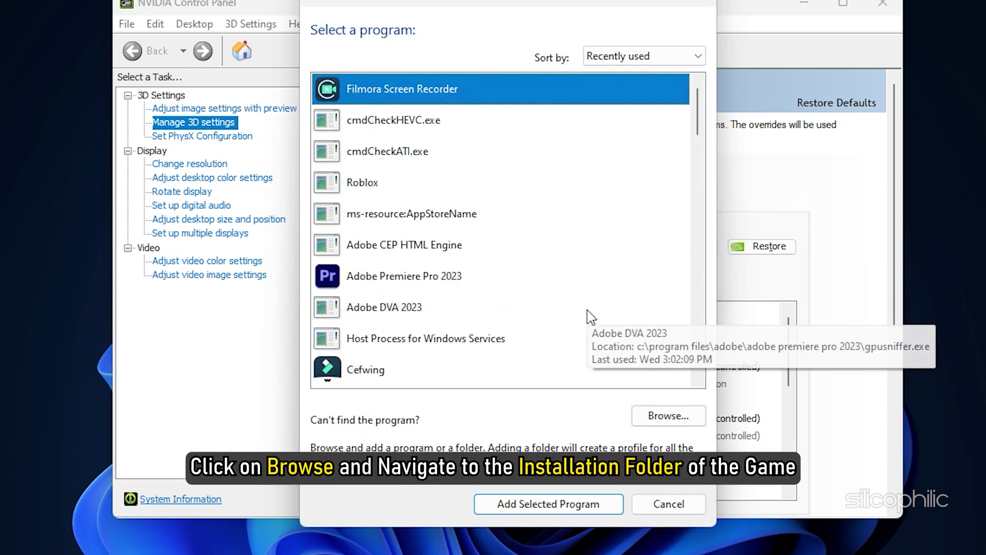
click(662, 422)
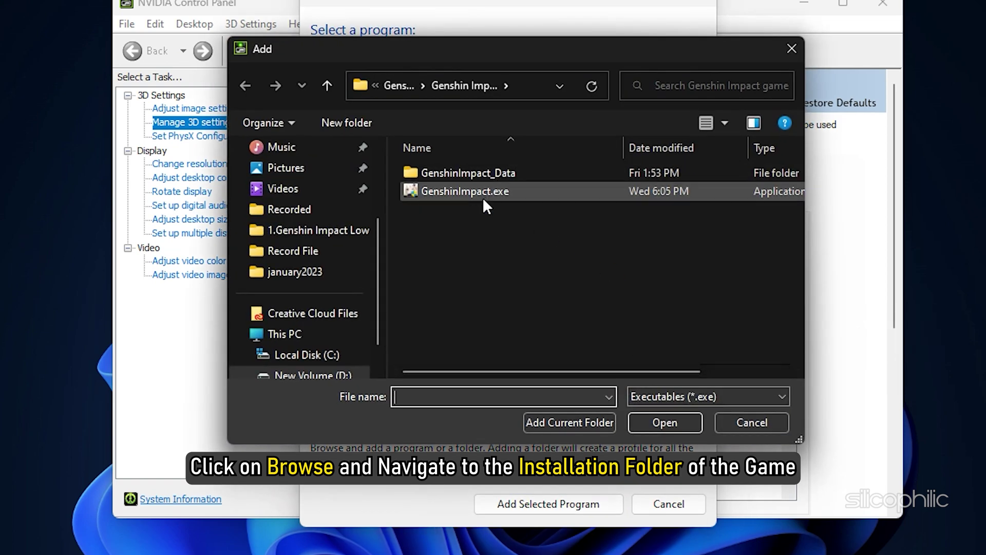
click(478, 191)
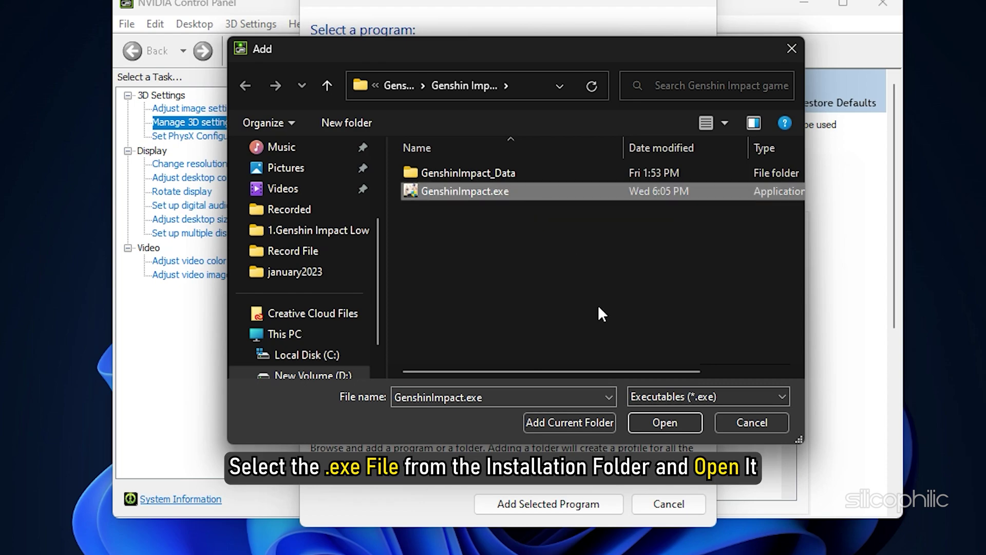
click(662, 422)
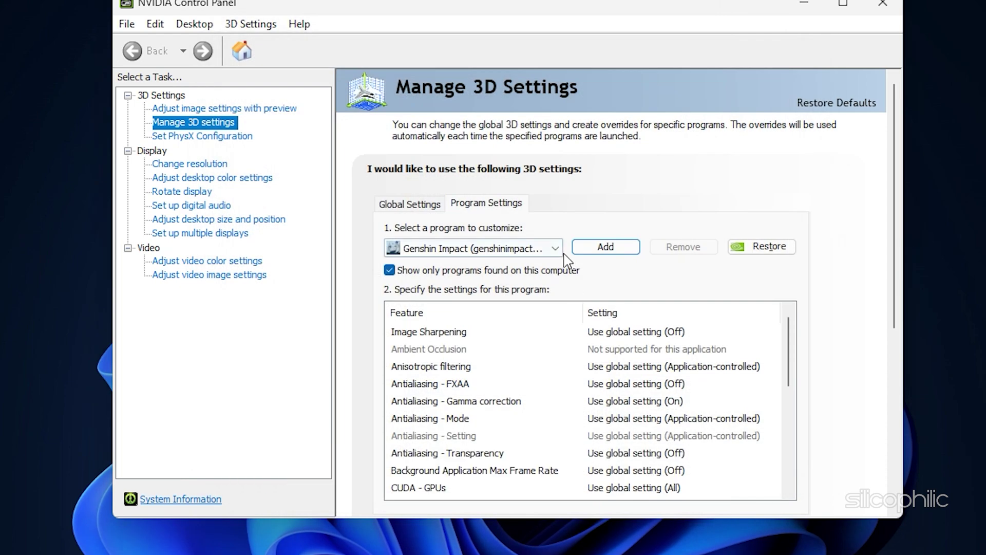
Step: Select GenshinImpact.exe from the program list, add it as a customized program, and close the panel
click(603, 247)
scroll(498, 287, down, 1)
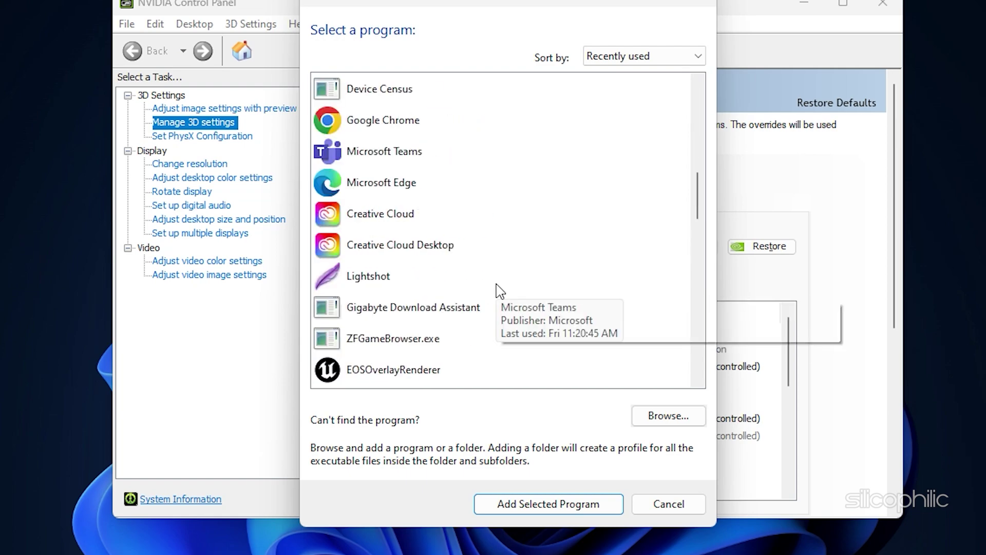
scroll(496, 287, down, 2)
click(455, 216)
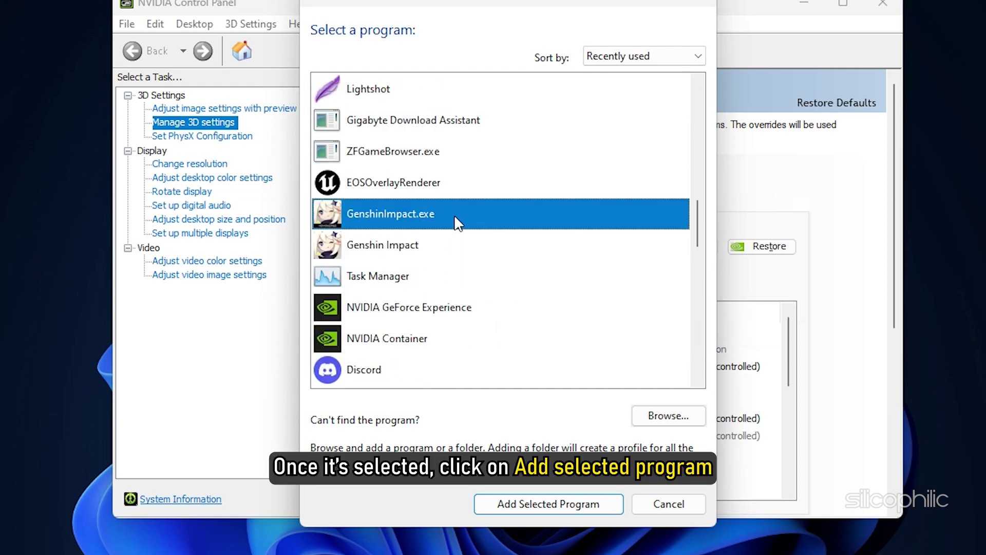
click(590, 507)
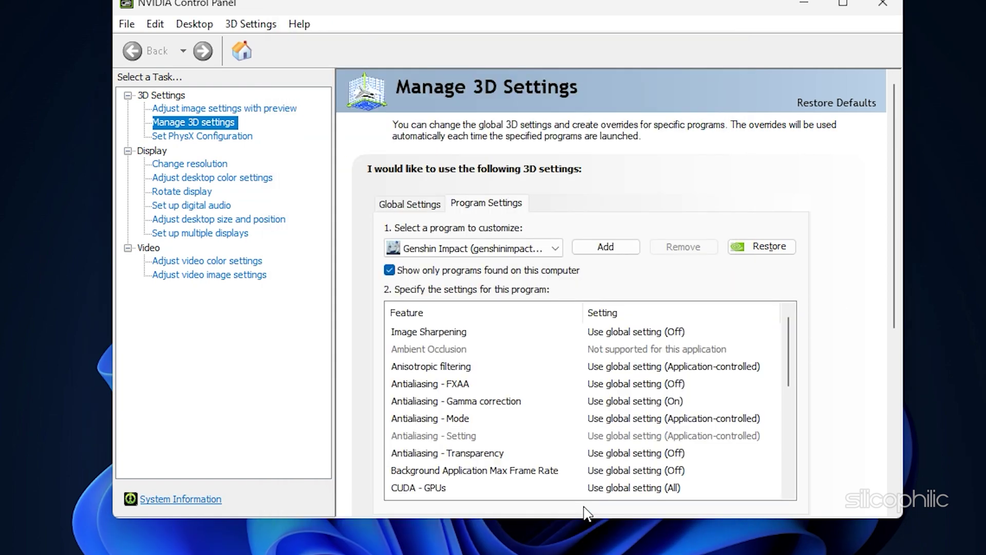
click(882, 3)
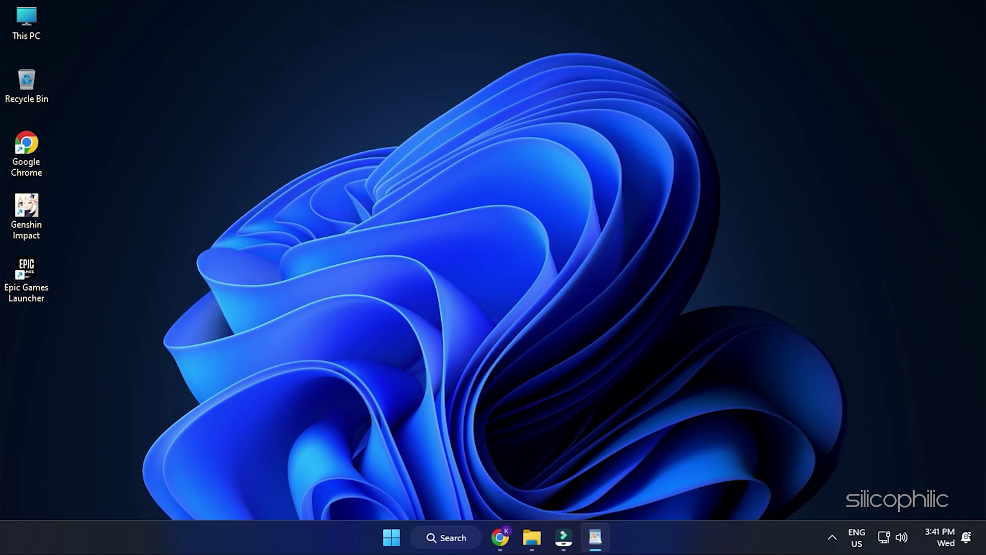
Step: Add GenshinImpact.exe in Graphics settings and save its preference as High performance (NVIDIA GeForce GT 730)
click(447, 537)
text(graphics settings)
key(Tab)
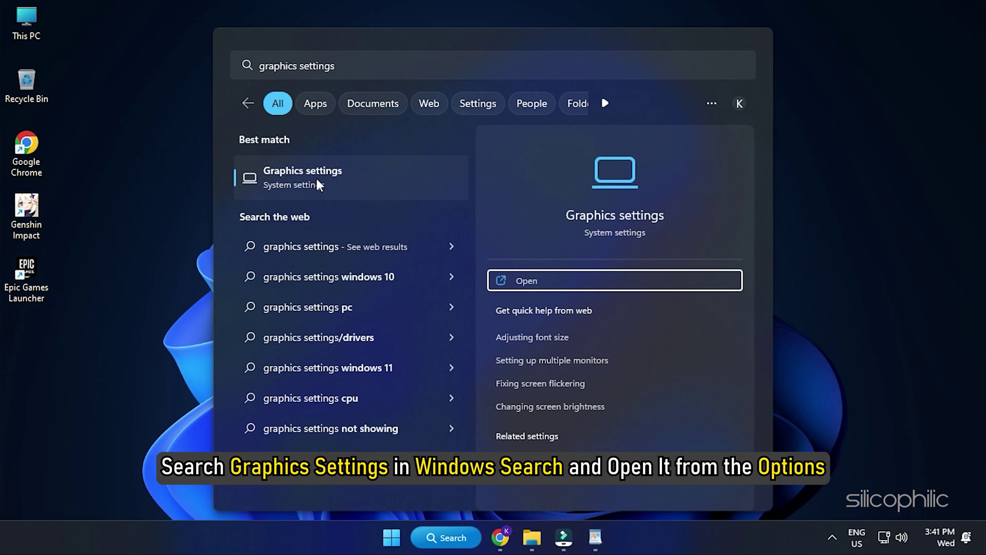
click(318, 177)
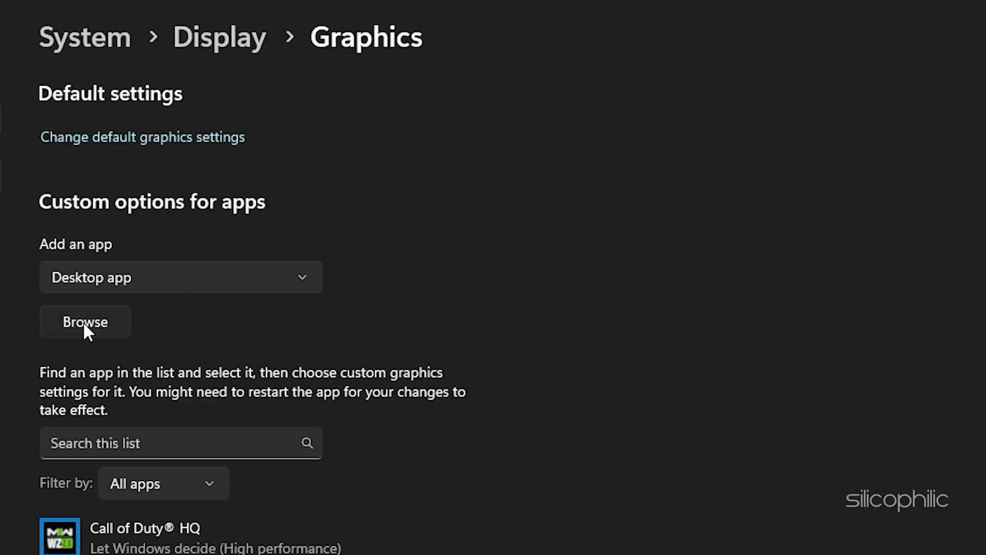
click(82, 321)
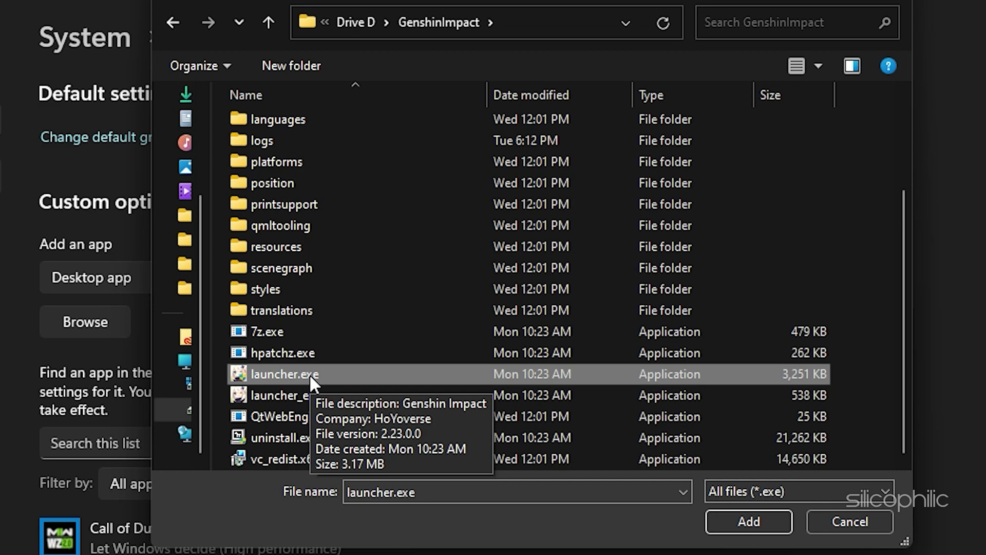
click(749, 522)
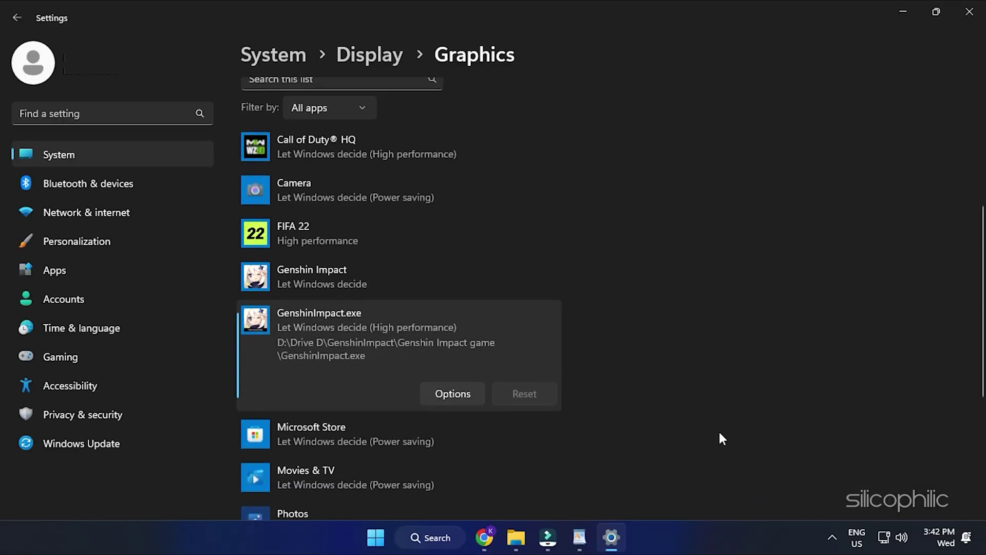
click(464, 394)
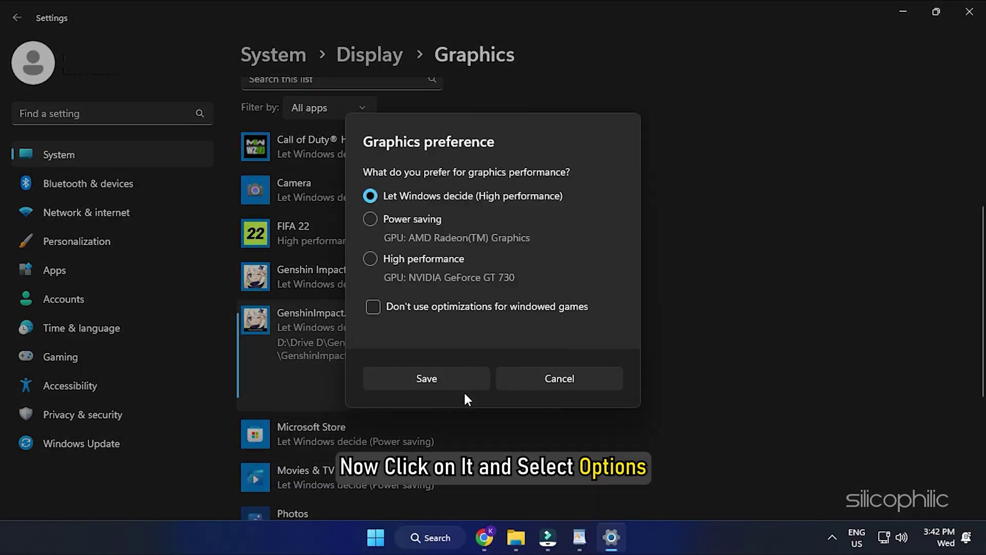
click(366, 261)
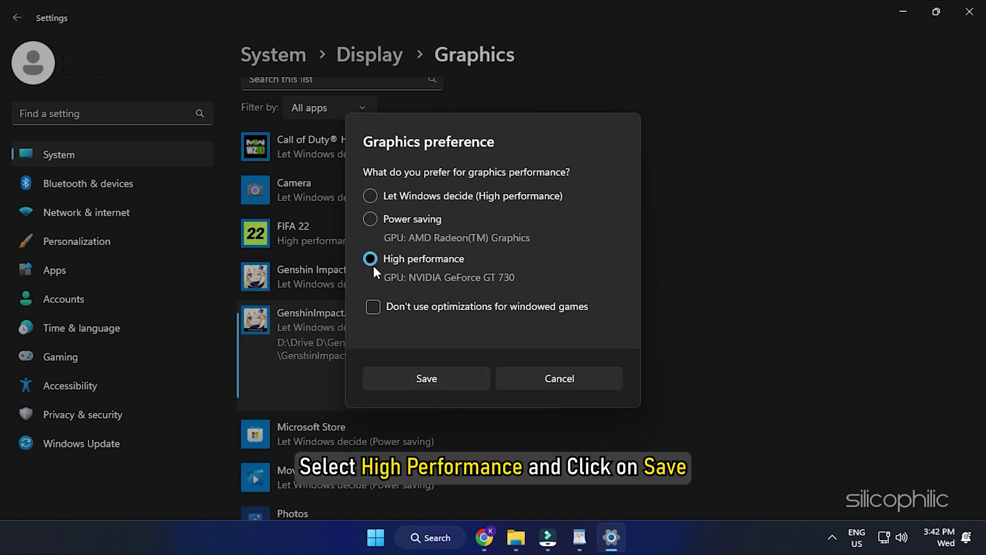
click(429, 383)
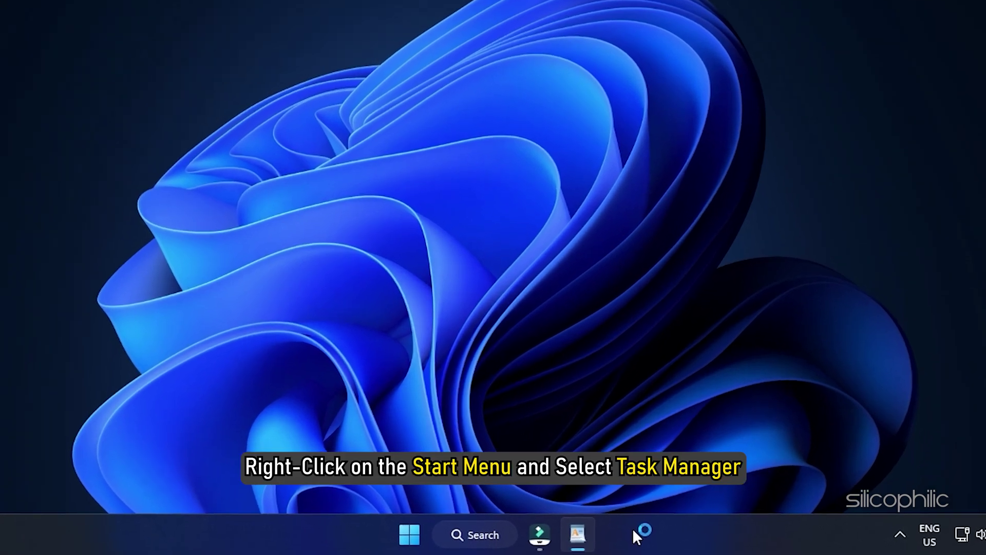
Step: Raise launcher.exe to High priority in Task Manager's Details view, then close Task Manager
right_click(333, 534)
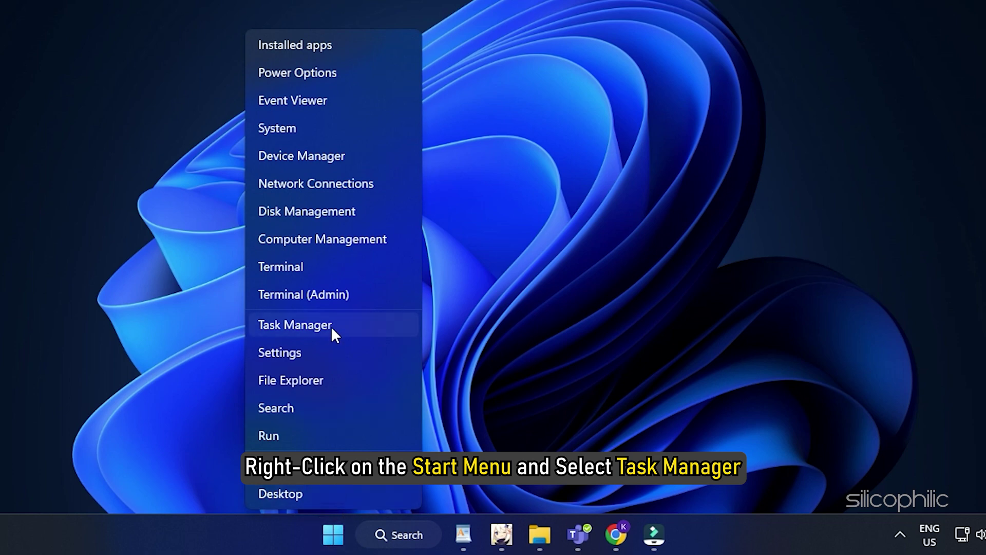
click(331, 326)
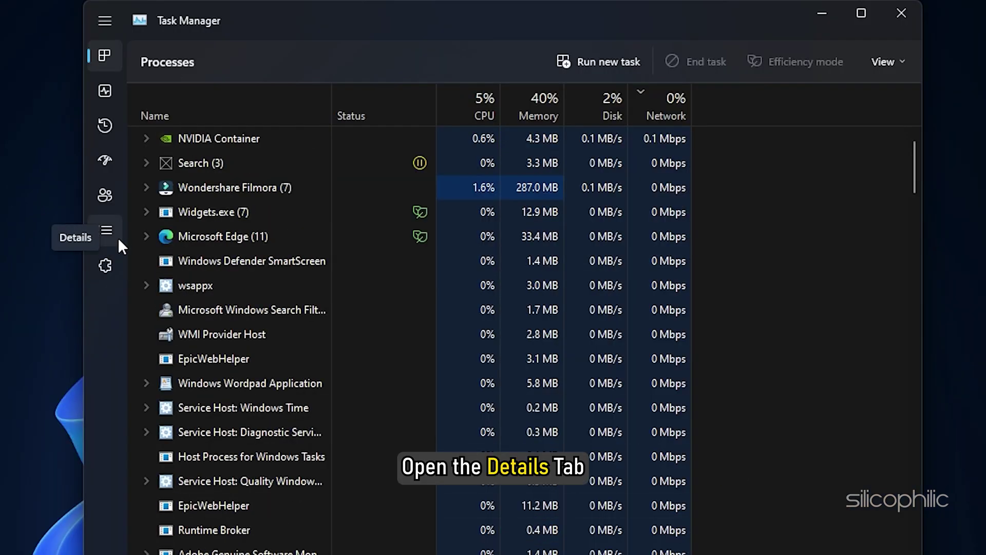
click(119, 237)
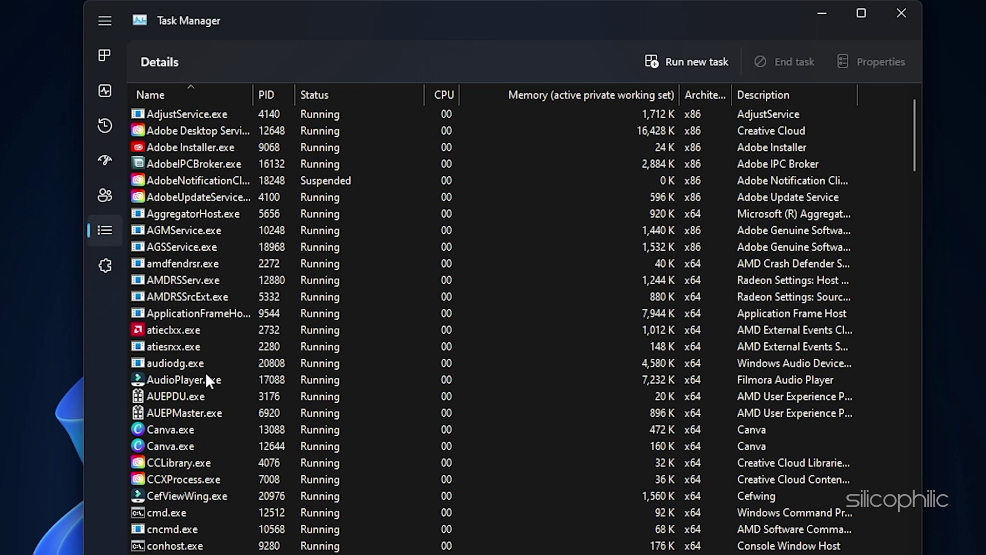
scroll(205, 372, down, 14)
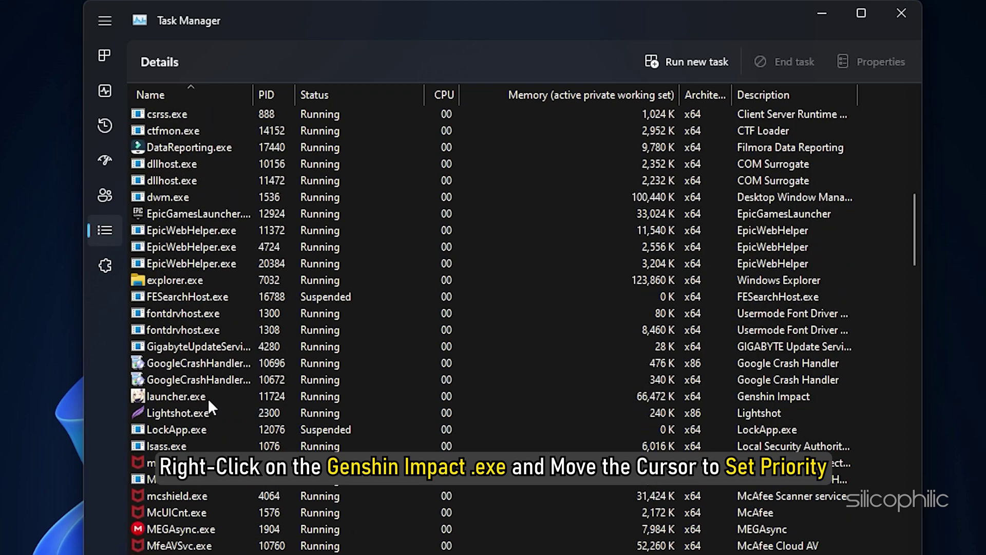
right_click(209, 401)
mouse_move(287, 219)
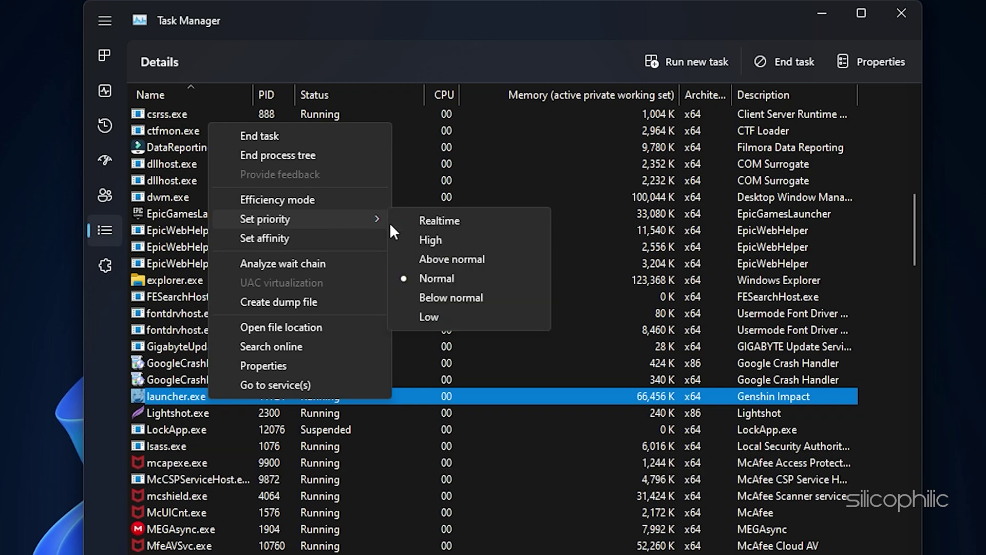
click(434, 241)
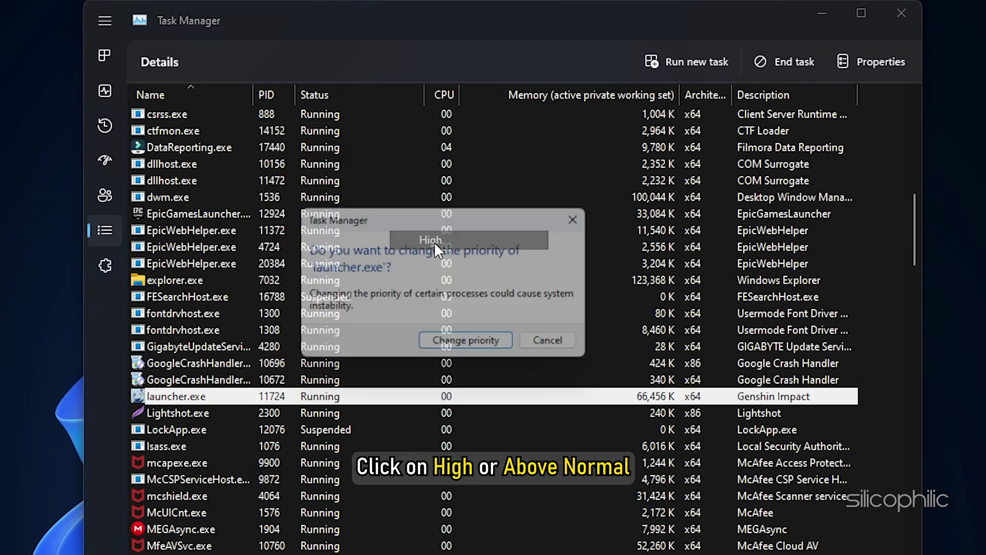
click(471, 346)
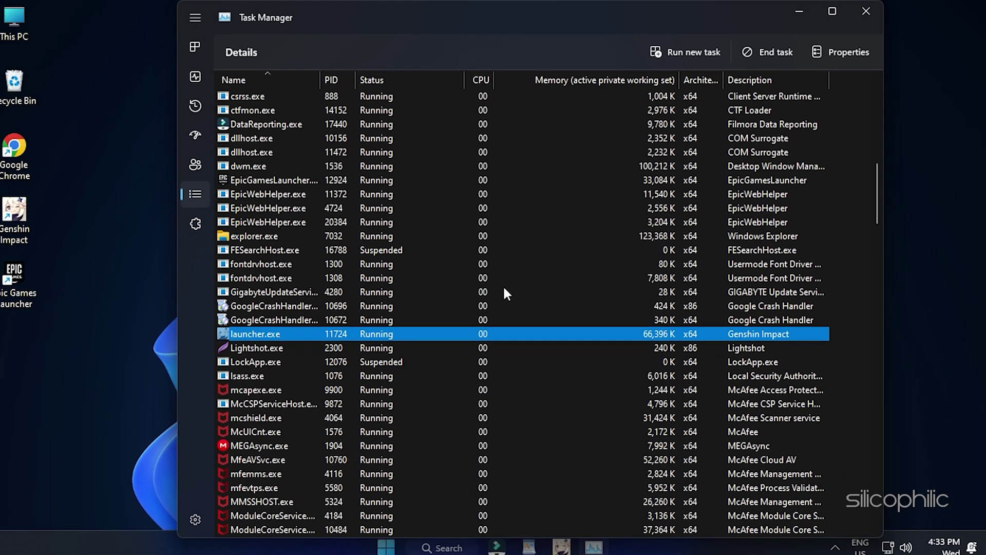
click(855, 14)
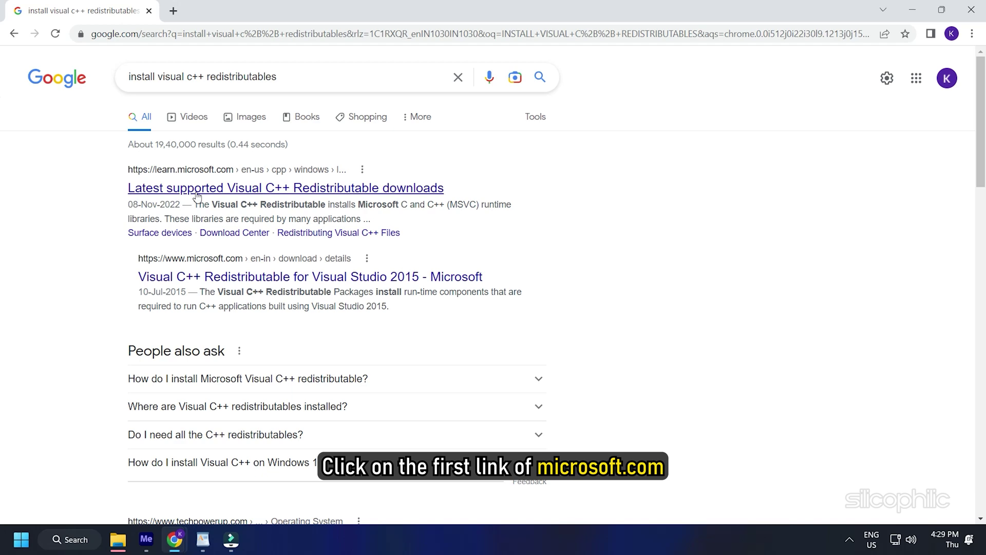
Step: Download VC_redist.x64.exe from Microsoft Learn's Visual C++ downloads page and run it
click(198, 189)
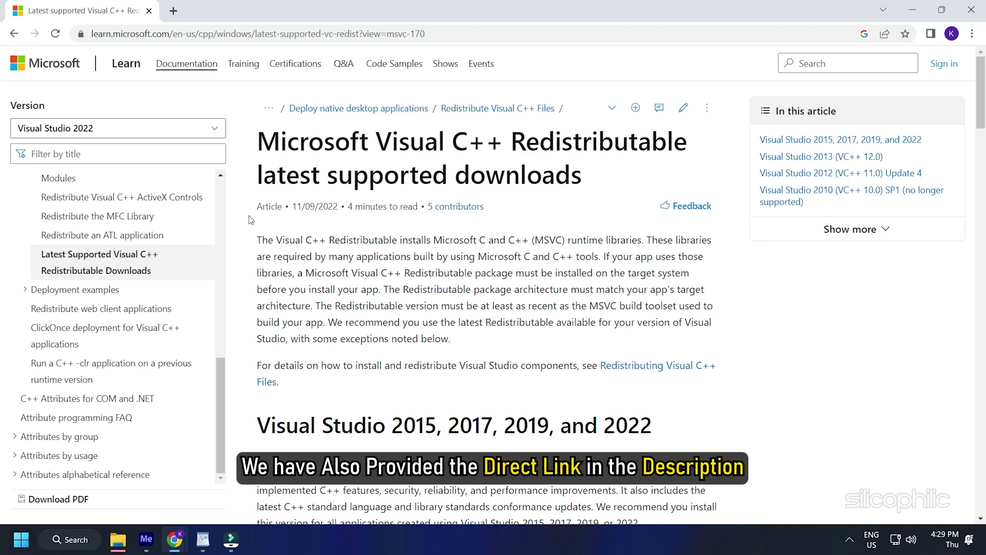
scroll(365, 499, down, 6)
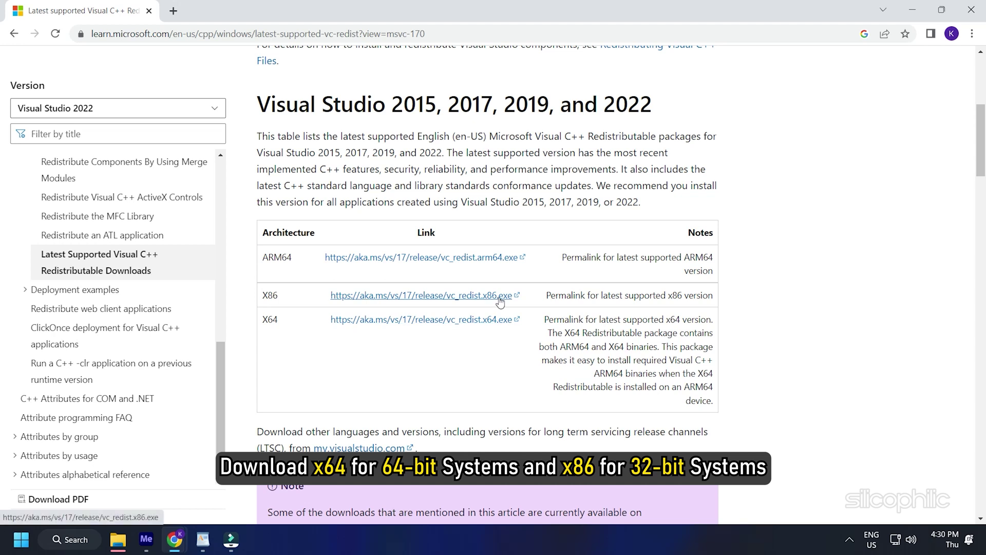
click(472, 319)
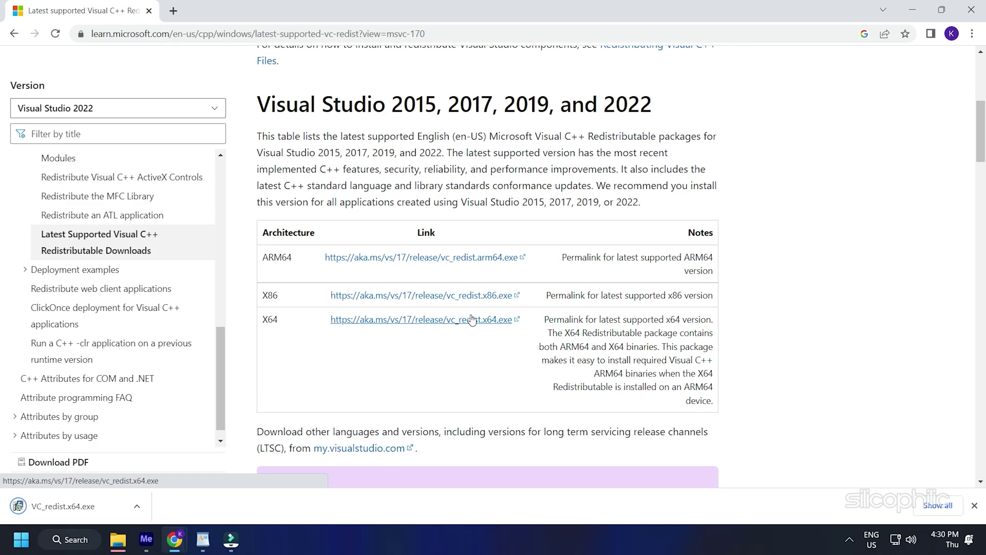
click(86, 508)
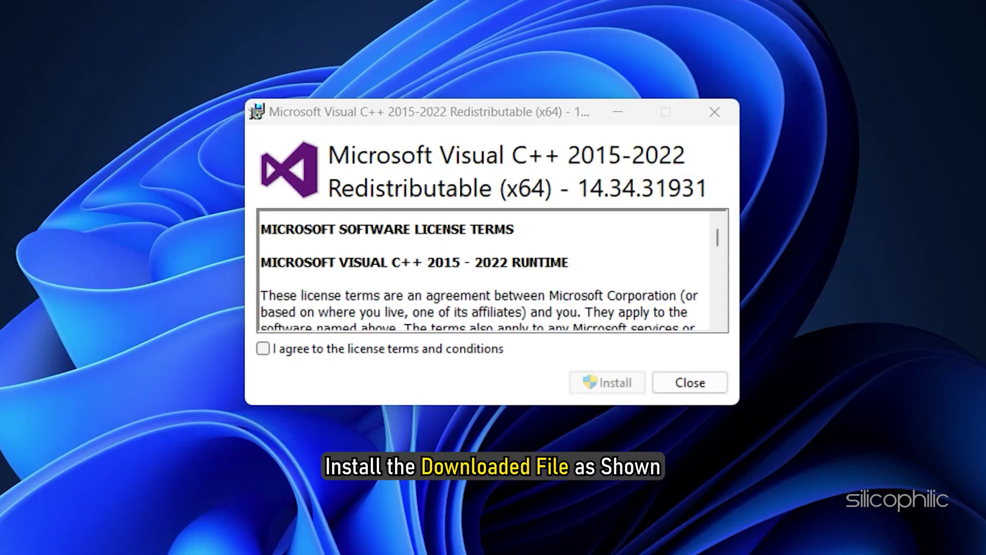
Step: Accept the licence terms and install the Visual C++ 2015-2022 x64 runtime
click(263, 349)
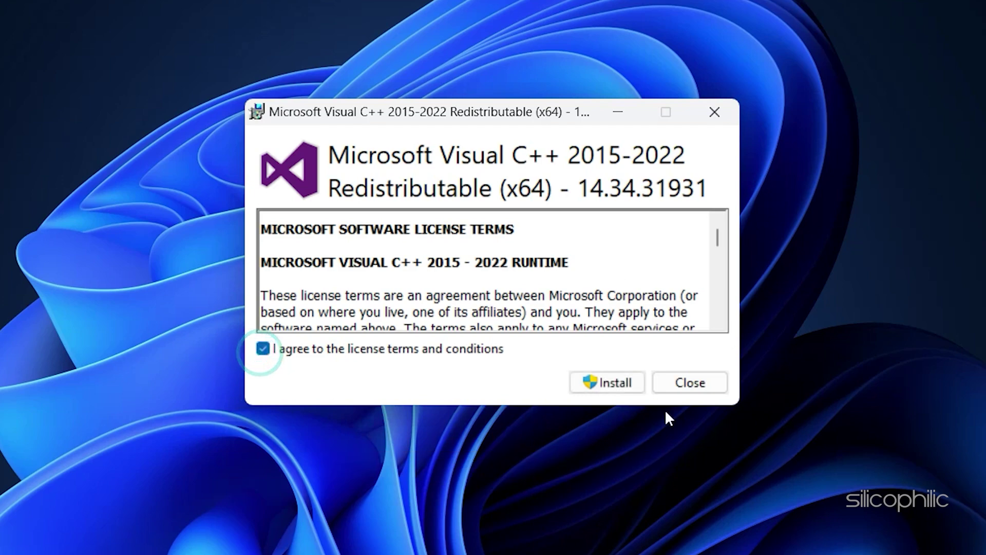
click(627, 391)
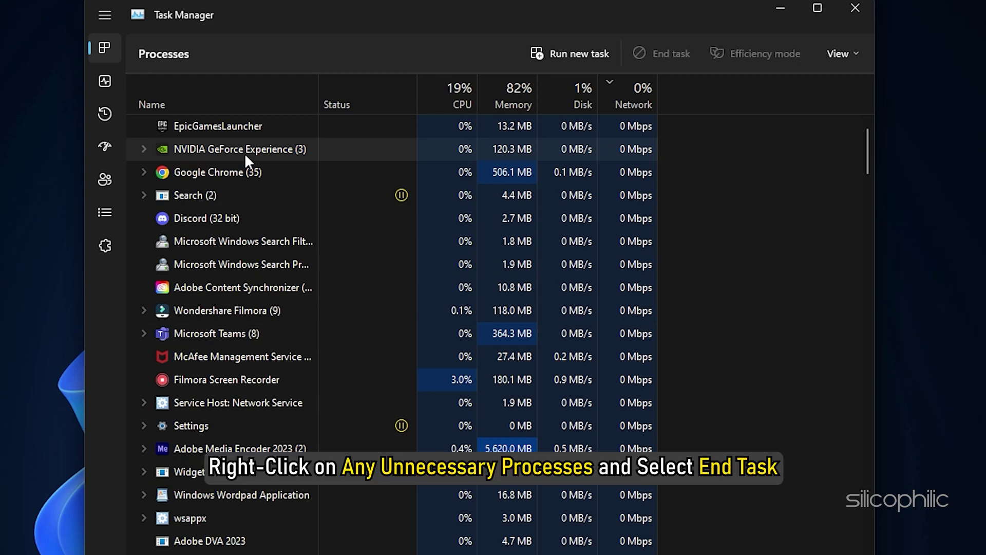
Step: End the NVIDIA GeForce Experience task and close Task Manager
right_click(245, 156)
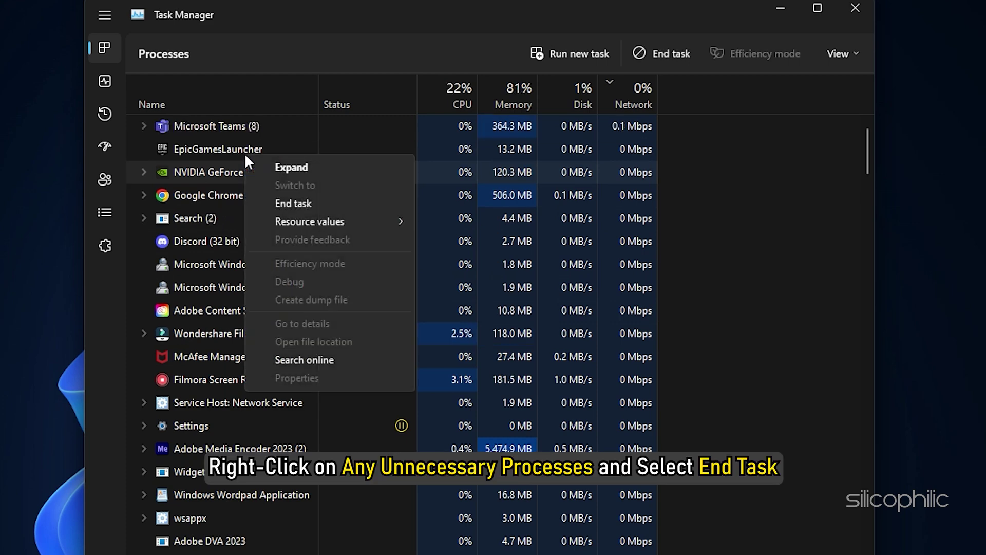
click(288, 204)
click(853, 10)
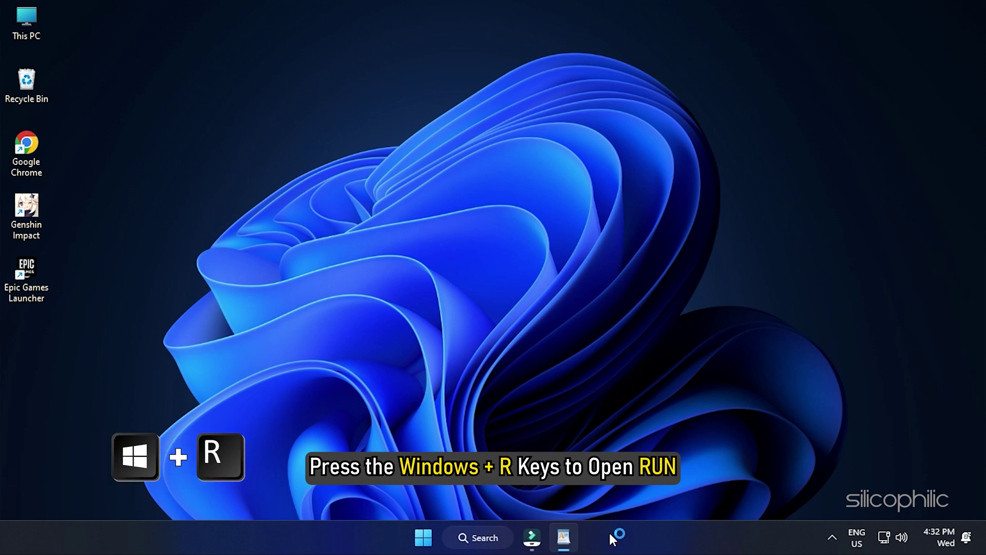
Step: Uninstall Genshin Impact via appwiz.cpl, approving the prompts through to finish
key(super+r)
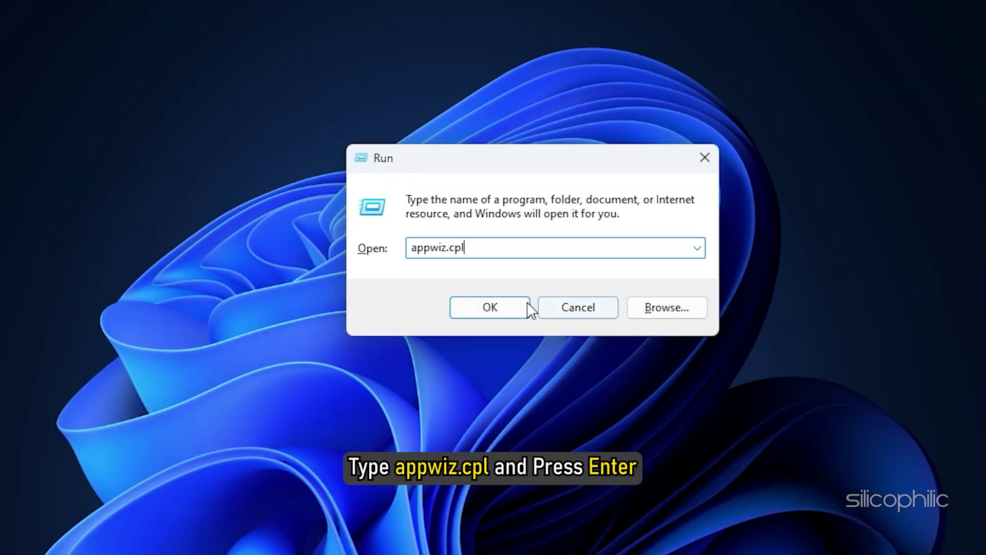
click(516, 308)
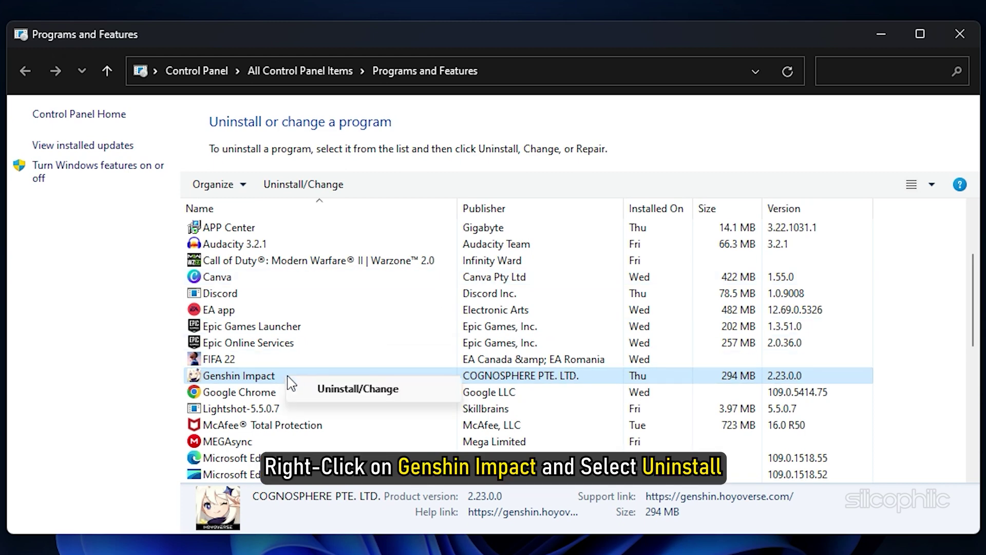
click(332, 399)
click(365, 439)
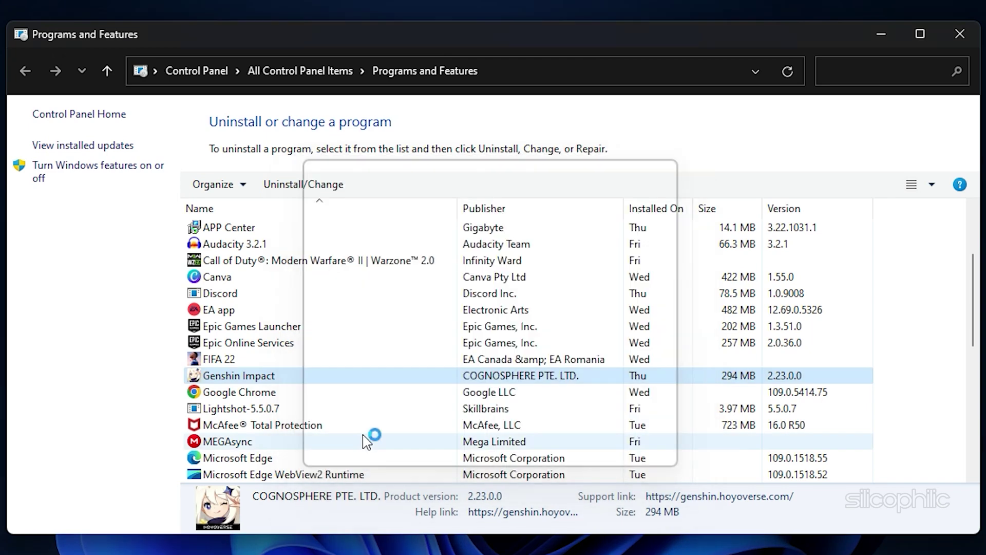
click(522, 410)
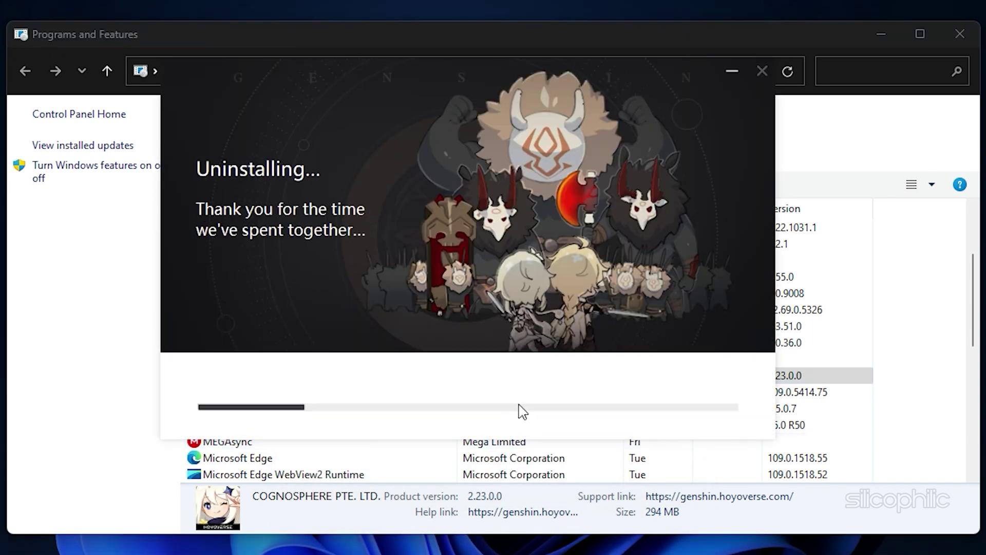
click(520, 408)
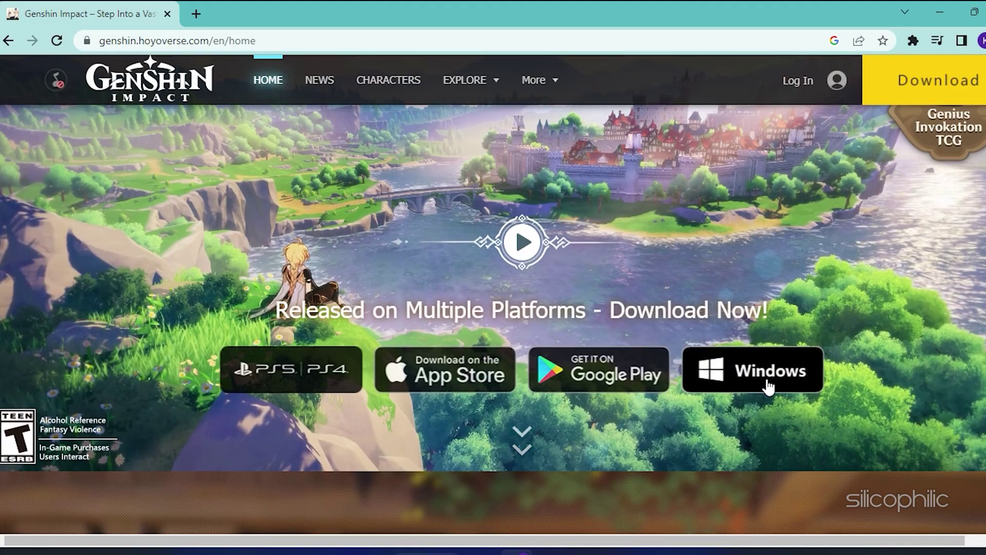
Step: Download and run the Windows Genshin Impact installer, accept the terms, and start installing
click(766, 384)
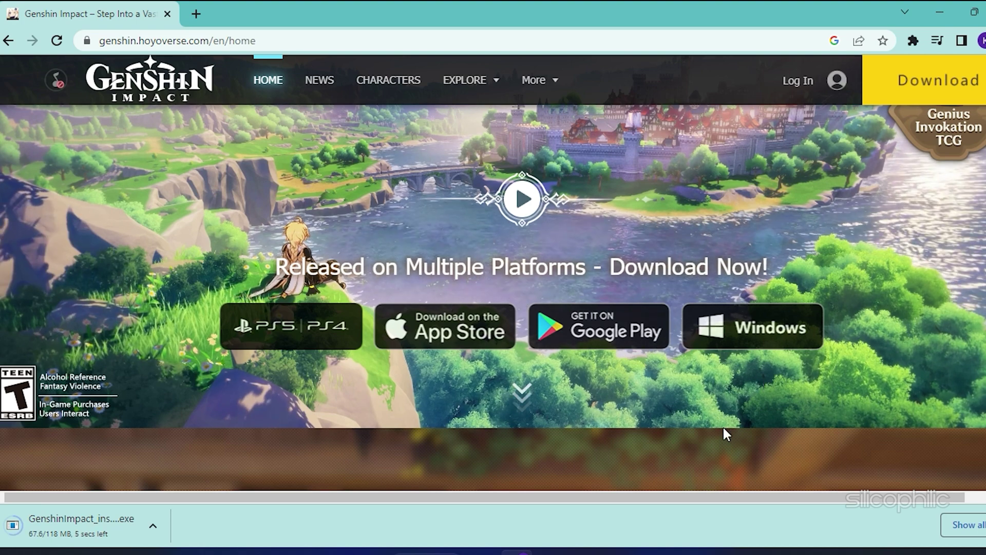
click(101, 534)
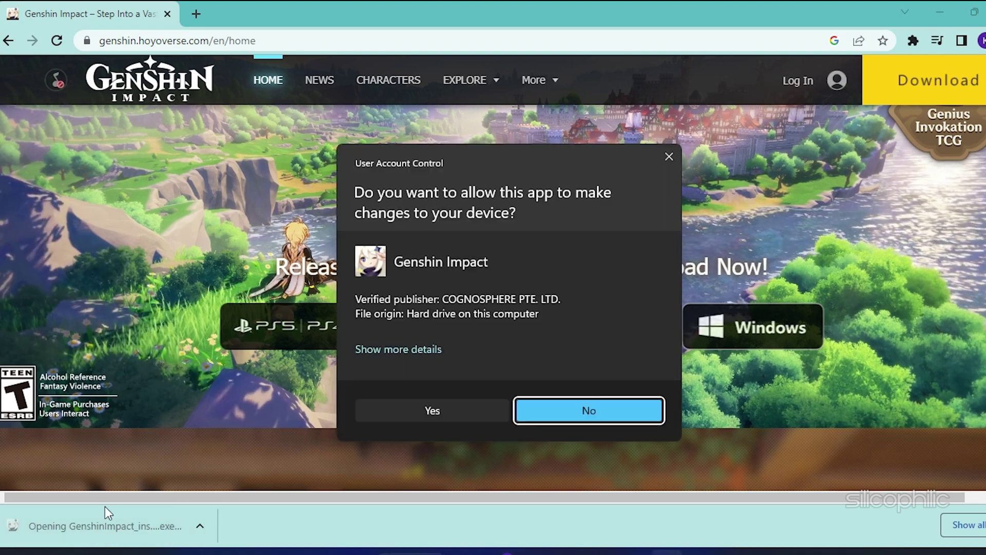
click(412, 410)
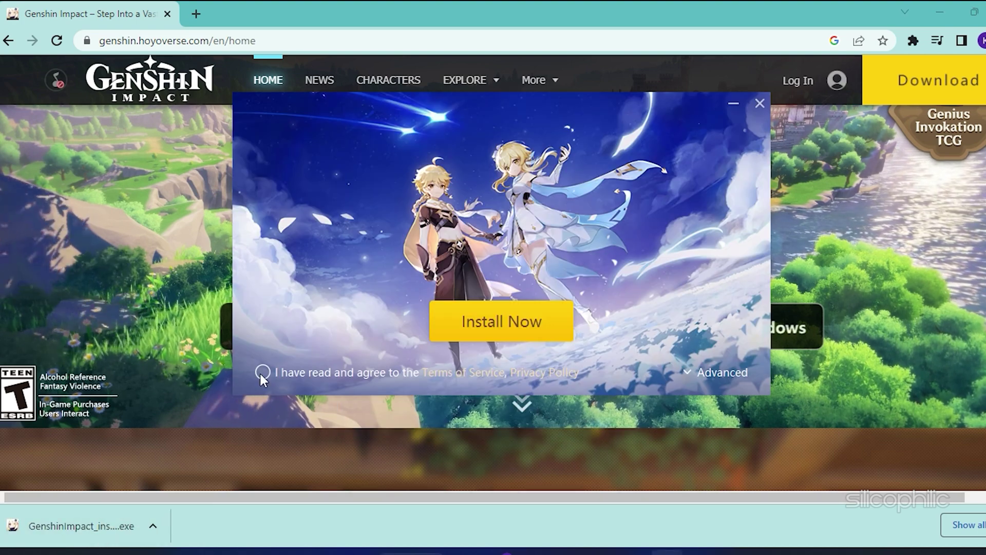
click(260, 371)
click(512, 320)
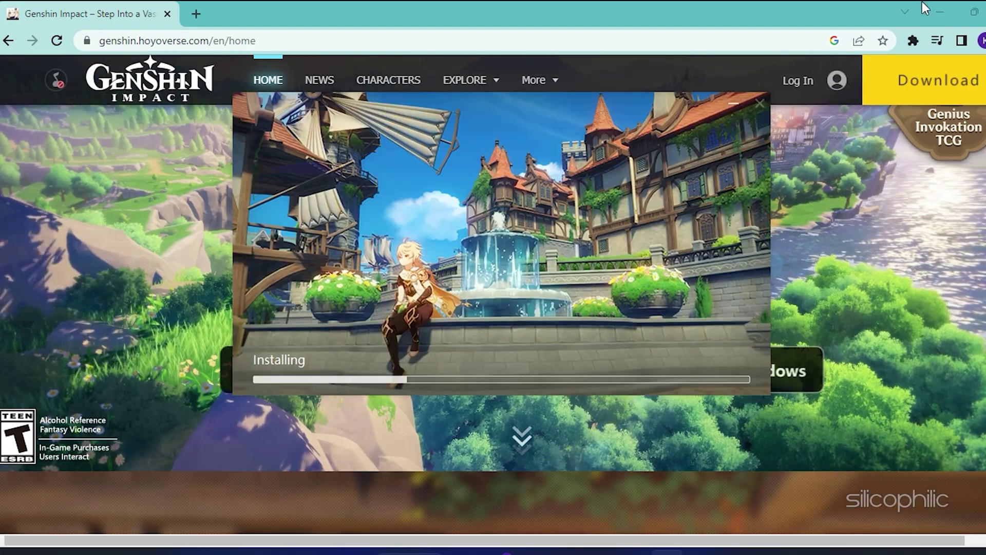